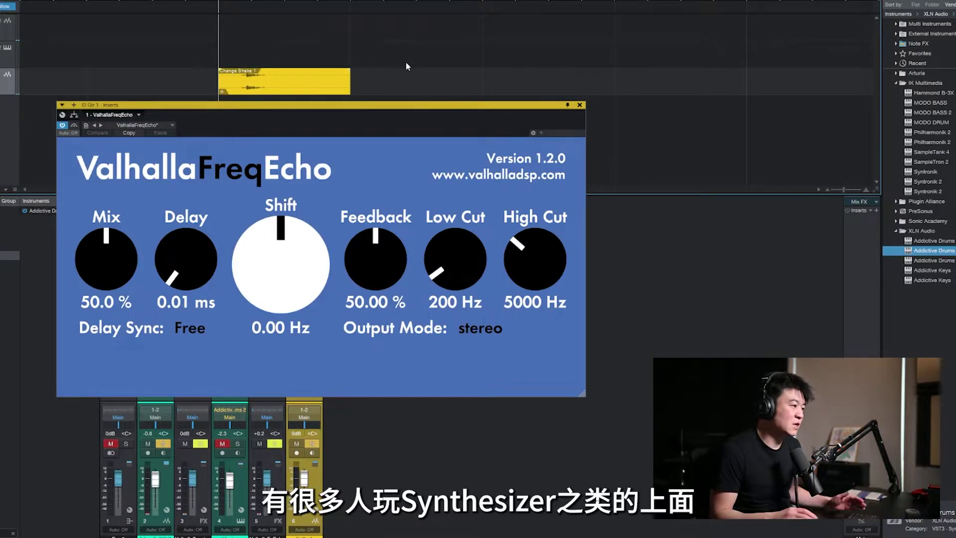
# Try Mix at 84%, reset it to 50%, and look through the Delay Sync options without changing them
pyautogui.press('2')
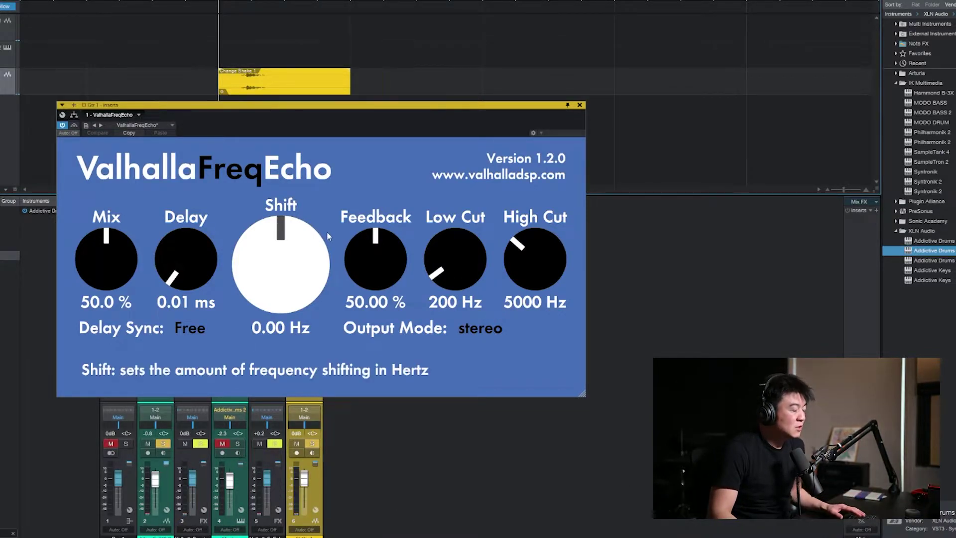
pyautogui.moveTo(115, 278); pyautogui.dragTo(175, 252)
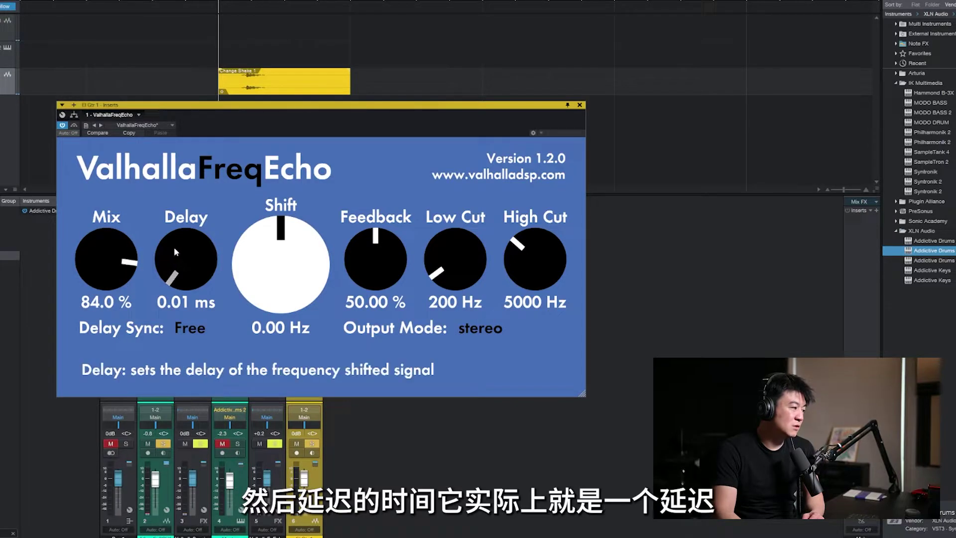
pyautogui.doubleClick(111, 264)
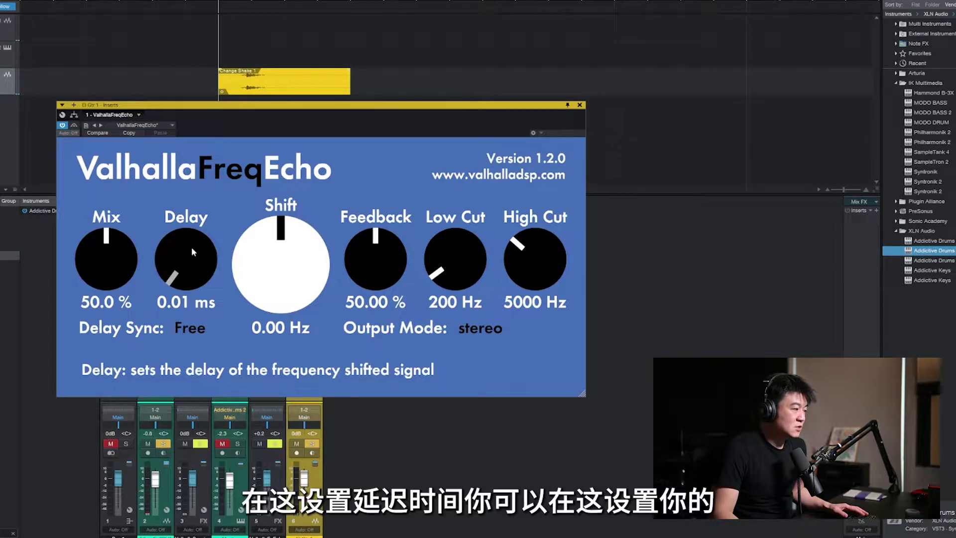
pyautogui.click(189, 329)
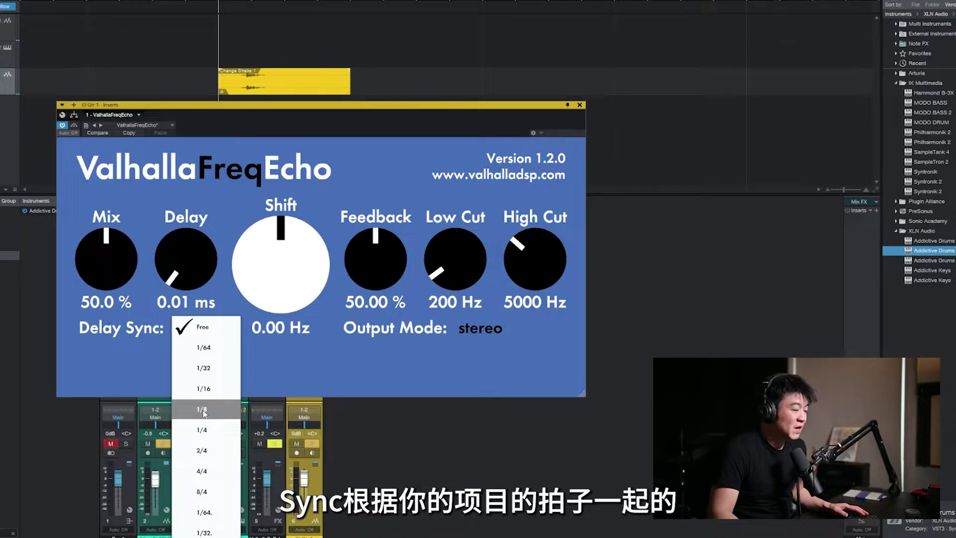
pyautogui.click(250, 386)
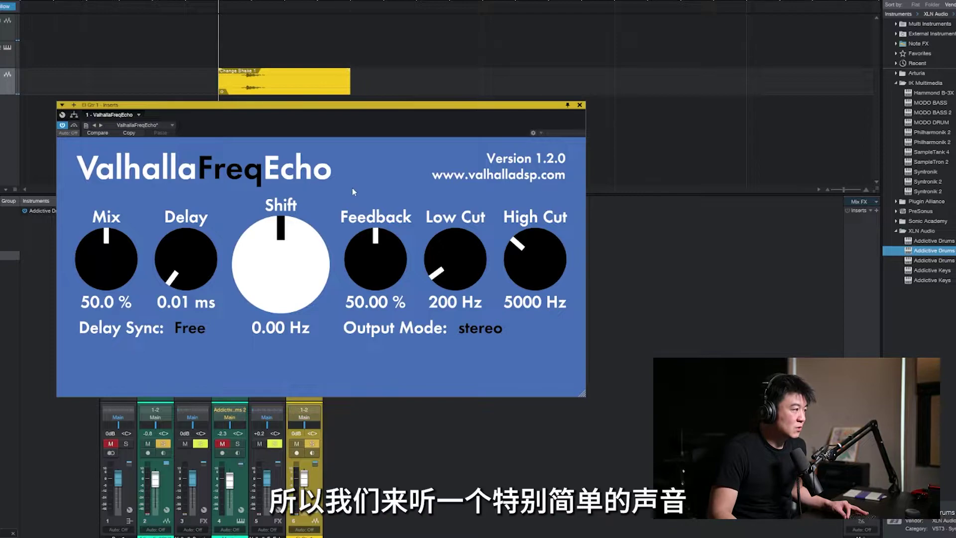
# Play the shaker clip with the echo plug-in bypassed and again with it active to compare the sound
pyautogui.click(74, 128)
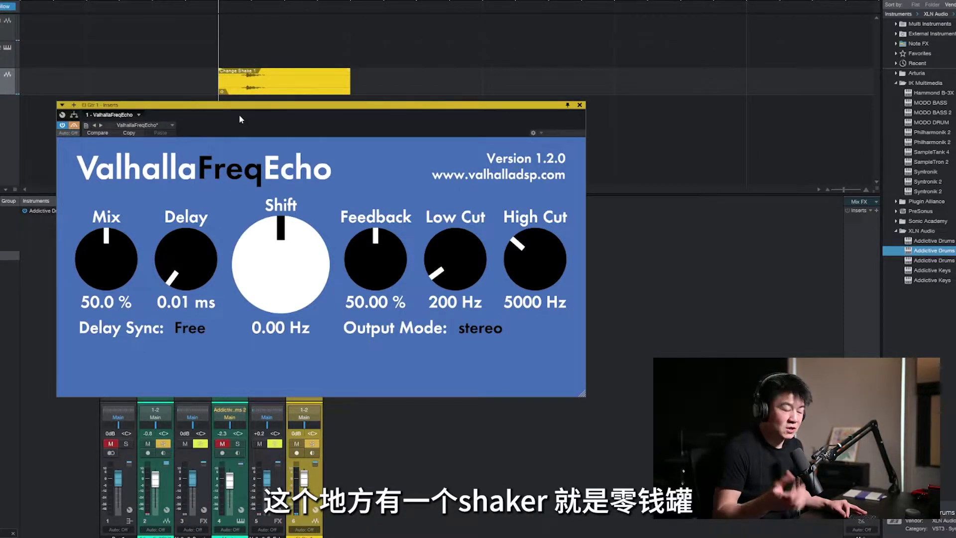
pyautogui.press('space')
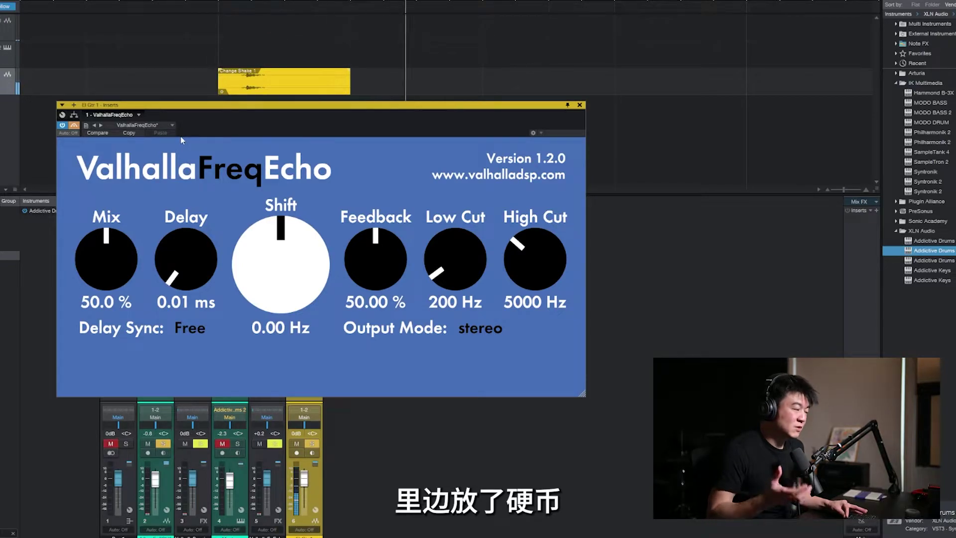
pyautogui.press('space')
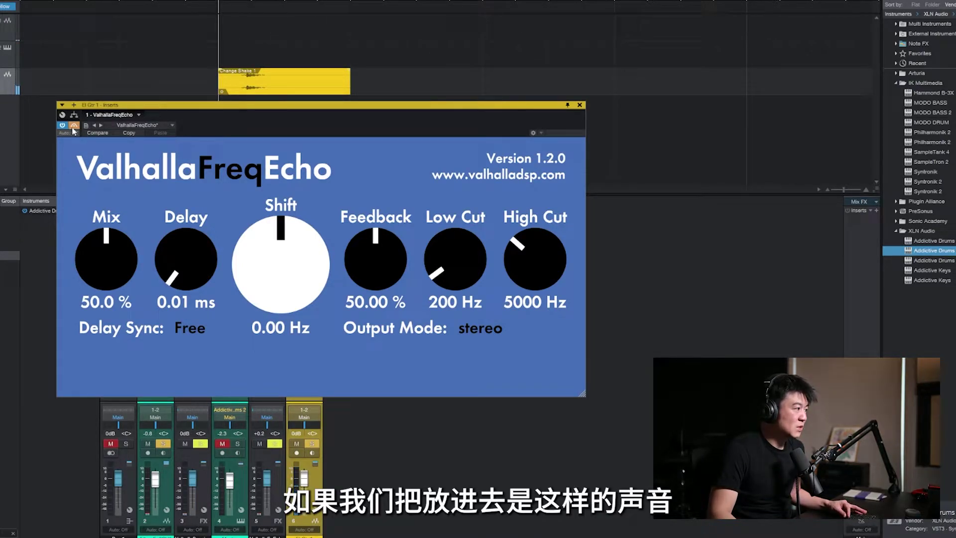
pyautogui.press('space')
# Set Mix to 100% and Delay to about 157 ms, and play the shaker clip
pyautogui.press('space')
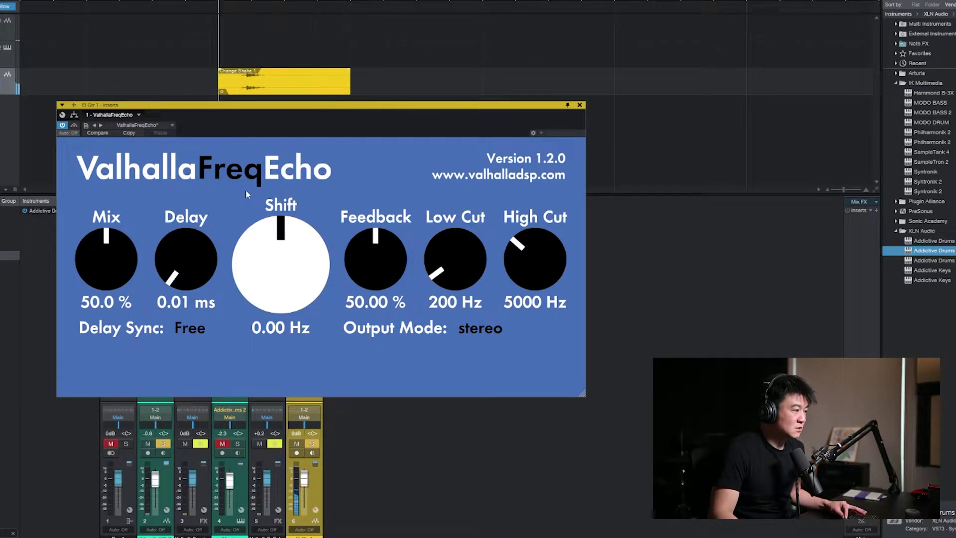
pyautogui.moveTo(124, 281); pyautogui.dragTo(199, 244)
pyautogui.press('space')
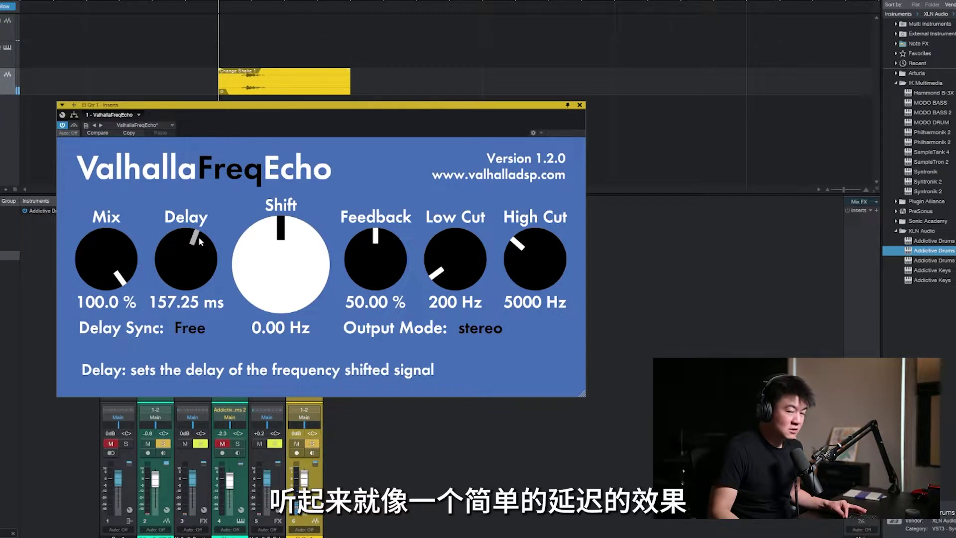
# Try Shift at about 8.4 Hz and about -59 Hz on the shaker, and reset it to 0 Hz
pyautogui.moveTo(295, 263); pyautogui.dragTo(287, 253)
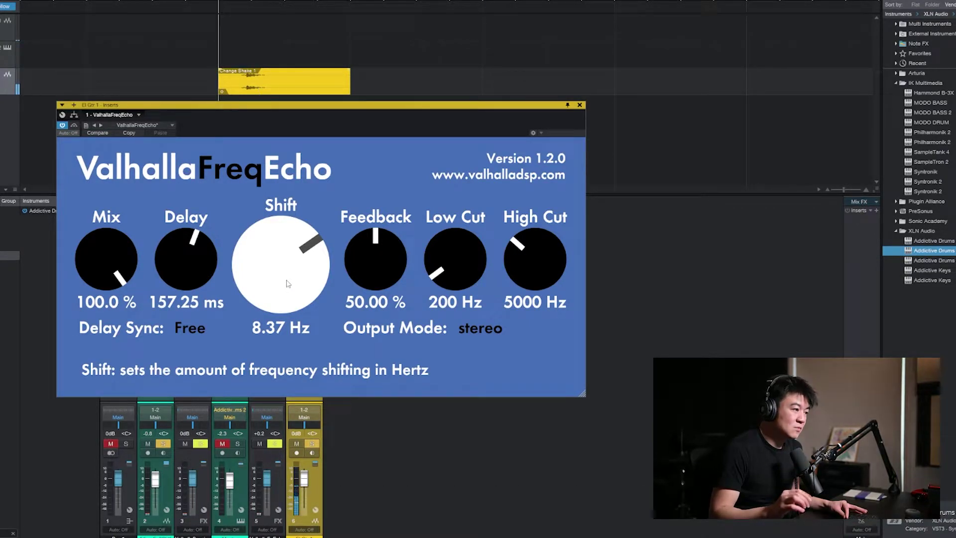
pyautogui.moveTo(288, 284); pyautogui.dragTo(309, 280)
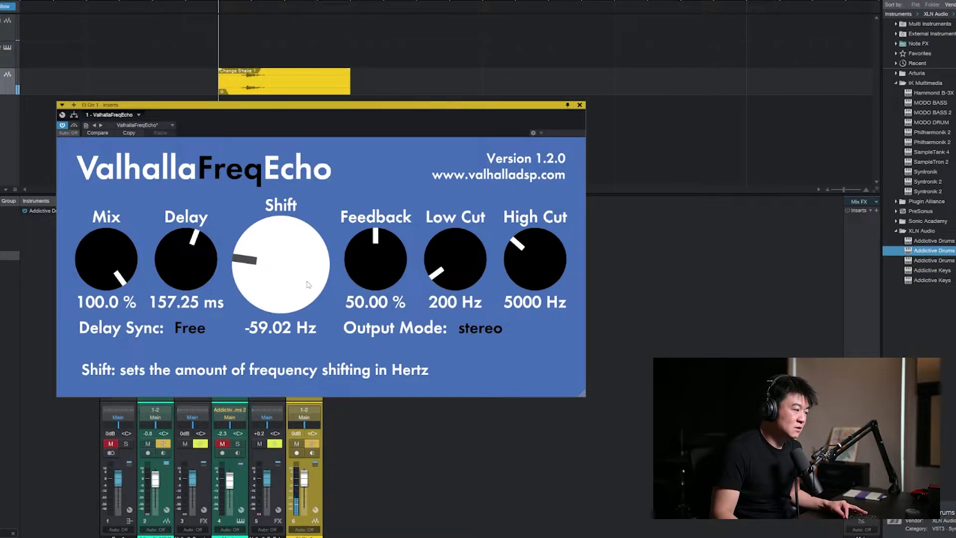
pyautogui.doubleClick(305, 289)
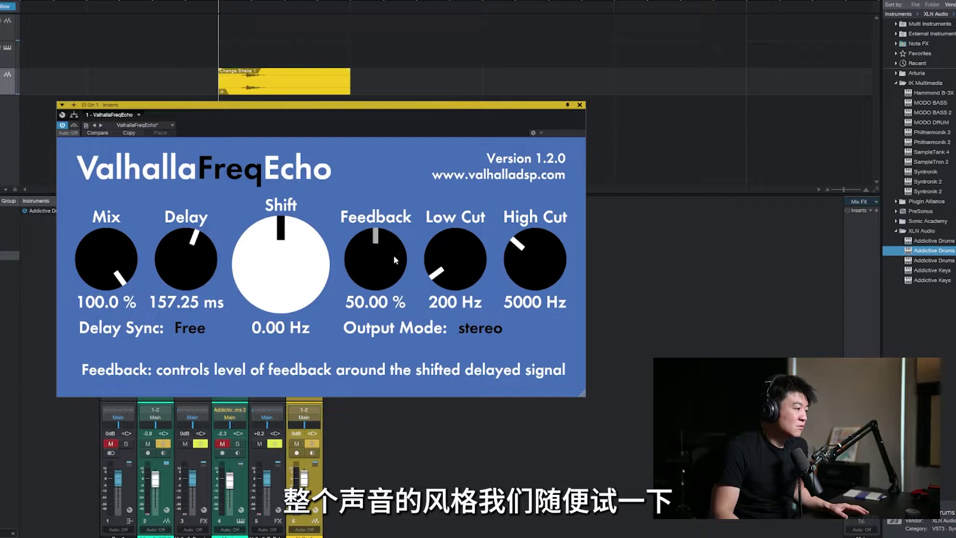
# Raise Feedback to about 72% and lower High Cut to about 1530 Hz while the shaker plays
pyautogui.moveTo(384, 271); pyautogui.dragTo(388, 256)
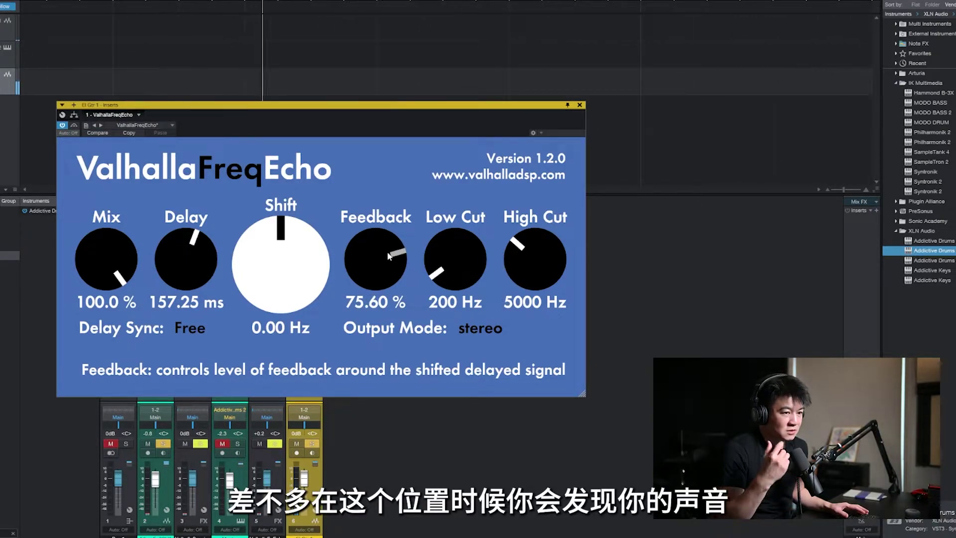
pyautogui.moveTo(387, 251); pyautogui.dragTo(372, 260)
pyautogui.moveTo(523, 259); pyautogui.dragTo(523, 289)
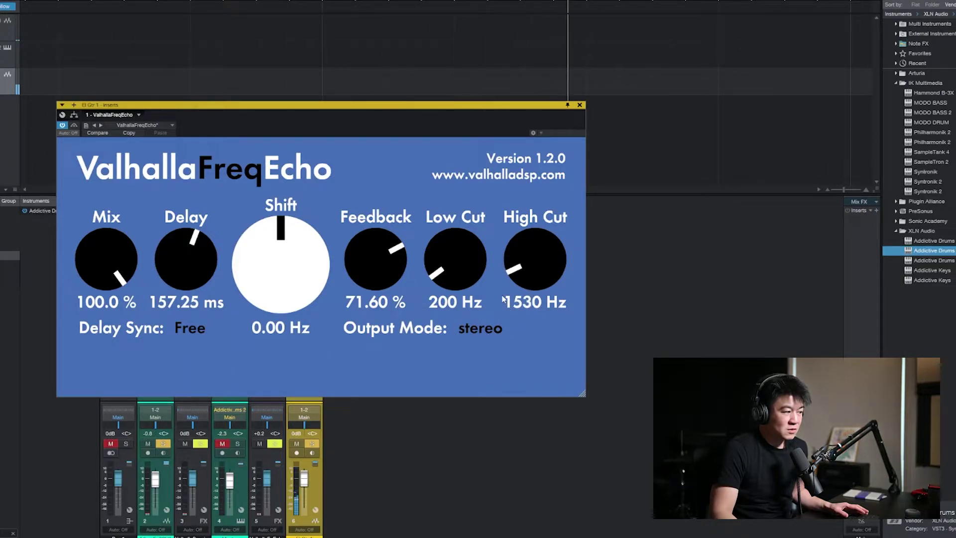
# Raise High Cut to about 11760 Hz, Low Cut to about 1210 Hz and Feedback to about 79%
pyautogui.moveTo(533, 275); pyautogui.dragTo(533, 239)
pyautogui.moveTo(472, 266); pyautogui.dragTo(471, 239)
pyautogui.moveTo(391, 265); pyautogui.dragTo(386, 286)
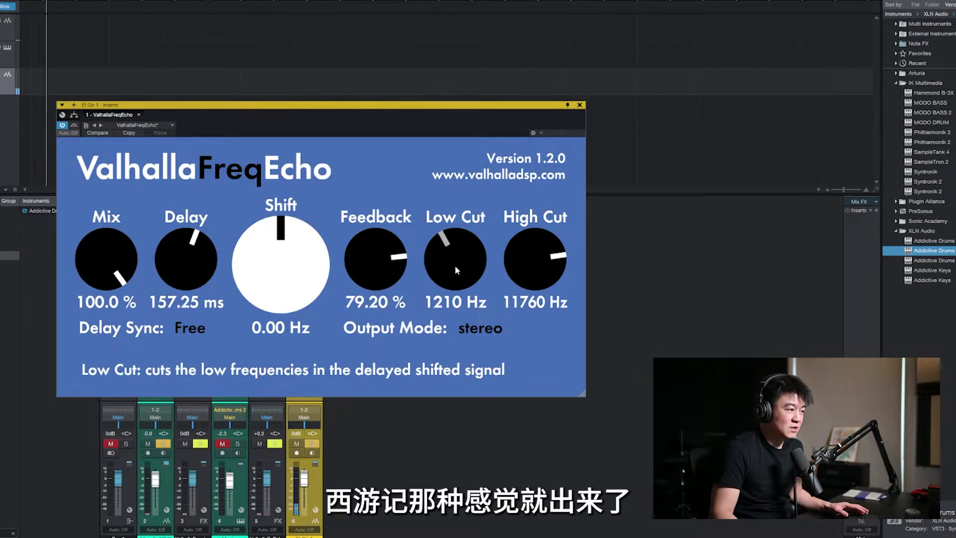
# Set Low Cut to 20 Hz, High Cut to about 2010 Hz, Feedback to about 67%, Shift to about -2.6 Hz and Delay to about 258 ms
pyautogui.moveTo(384, 264); pyautogui.dragTo(381, 276)
pyautogui.moveTo(455, 256); pyautogui.dragTo(551, 335)
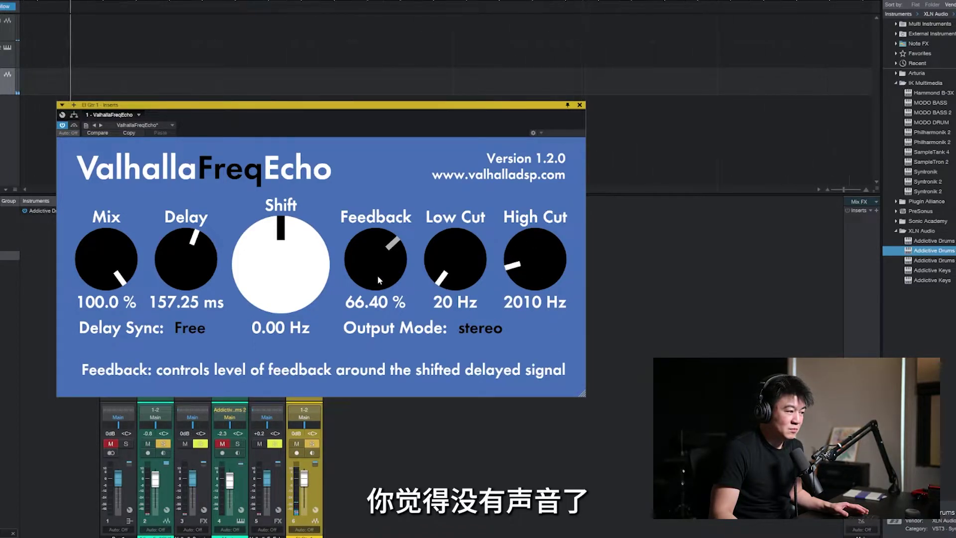
pyautogui.moveTo(377, 275); pyautogui.dragTo(288, 267)
pyautogui.moveTo(354, 265); pyautogui.dragTo(352, 281)
pyautogui.moveTo(289, 271); pyautogui.dragTo(289, 302)
pyautogui.moveTo(213, 283); pyautogui.dragTo(212, 267)
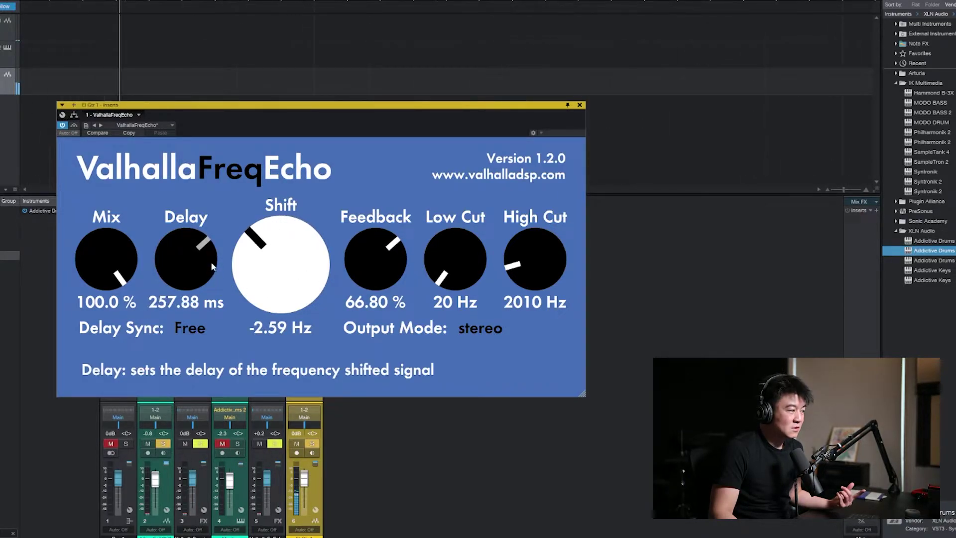
# Set Shift to about 6.8 Hz, Low Cut to about 290 Hz, High Cut to about 7150 Hz and Feedback to 90%
pyautogui.moveTo(288, 274); pyautogui.dragTo(289, 219)
pyautogui.moveTo(451, 271); pyautogui.dragTo(453, 251)
pyautogui.moveTo(521, 259); pyautogui.dragTo(543, 229)
pyautogui.moveTo(391, 259); pyautogui.dragTo(390, 234)
pyautogui.moveTo(522, 259); pyautogui.dragTo(524, 255)
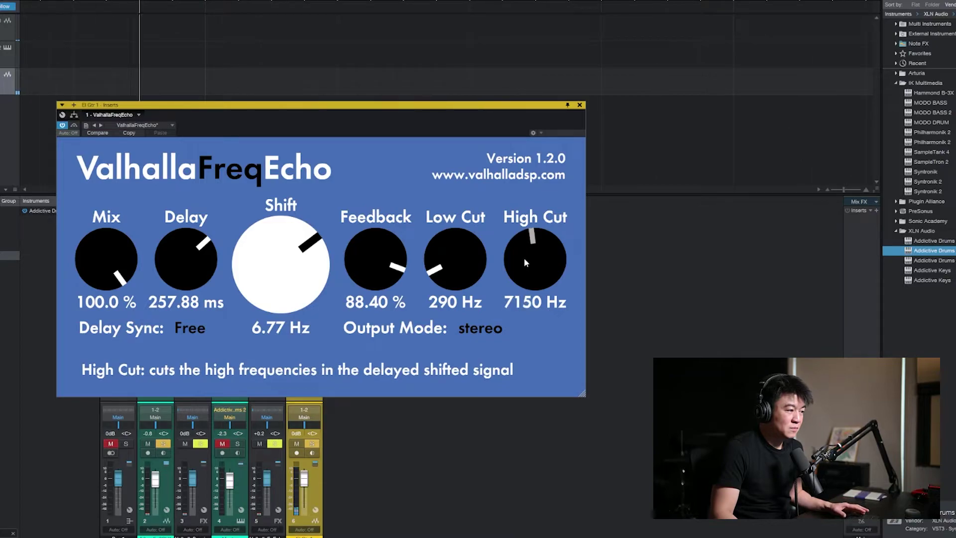
pyautogui.moveTo(404, 267); pyautogui.dragTo(404, 263)
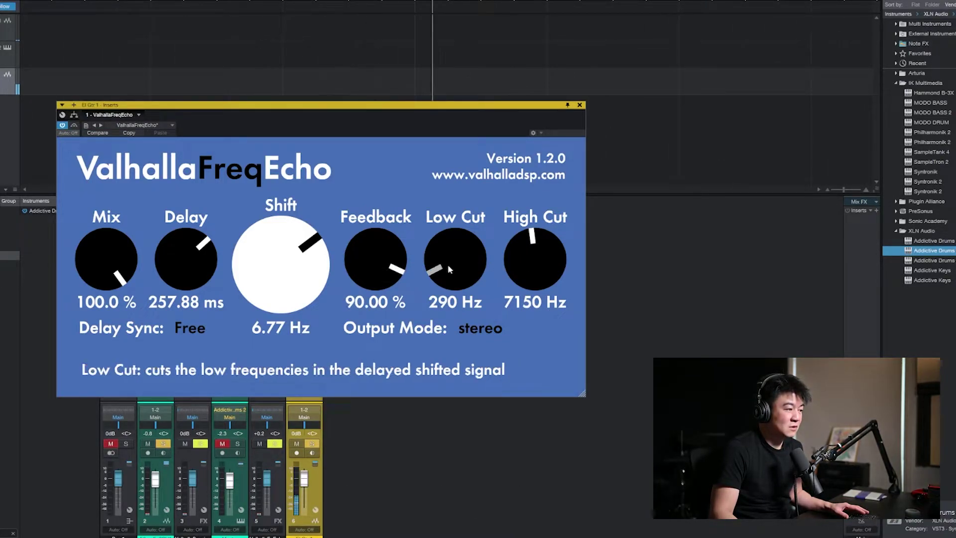
# Lower Low Cut to 20 Hz and High Cut to about 330 Hz, and raise Feedback to 100%
pyautogui.moveTo(437, 271); pyautogui.dragTo(436, 284)
pyautogui.moveTo(542, 277); pyautogui.dragTo(550, 311)
pyautogui.moveTo(393, 273)
pyautogui.mouseDown()
pyautogui.moveTo(392, 325)
pyautogui.moveTo(394, 257)
pyautogui.mouseUp()
pyautogui.moveTo(534, 260); pyautogui.dragTo(536, 271)
pyautogui.scroll(-1, 536, 270)
pyautogui.scroll(4, 534, 268)
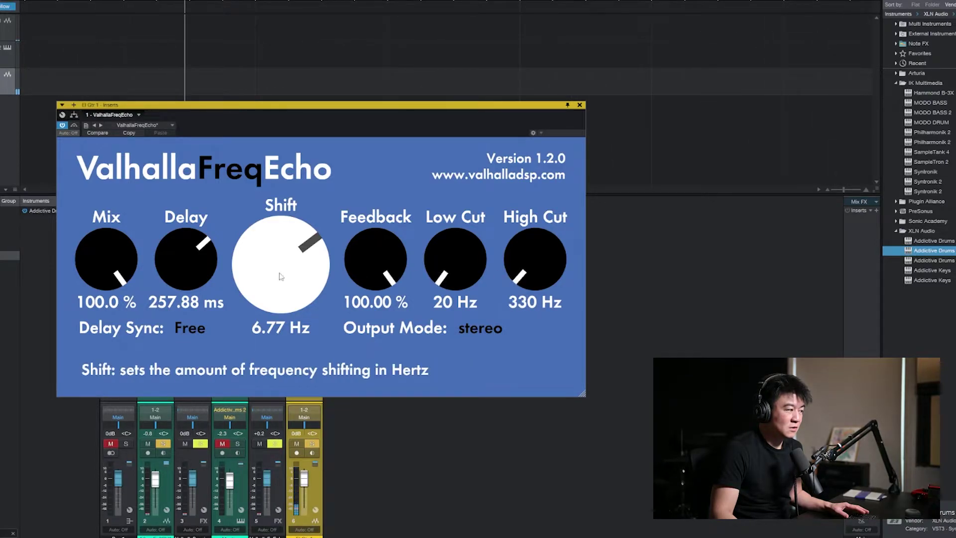
# Sweep Shift down to about -67.8 Hz and switch off the echo plug-in on the shaker track
pyautogui.moveTo(286, 278); pyautogui.dragTo(290, 283)
pyautogui.scroll(-10, 290, 286)
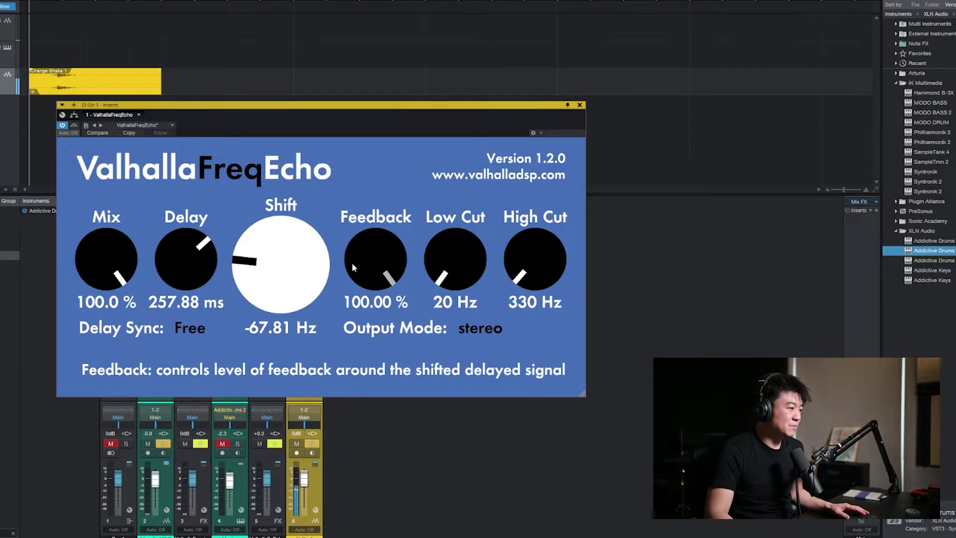
pyautogui.click(62, 125)
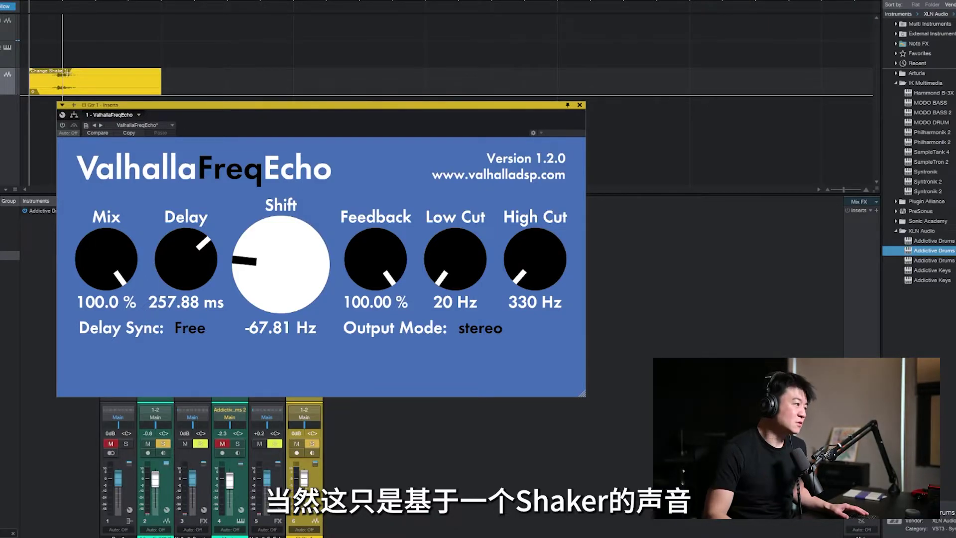
# Unmute the drum track, open the FX channel's FreqEcho, and play the drums with the echo off before enabling it
pyautogui.scroll(-5, 55, 37)
pyautogui.scroll(2, 55, 37)
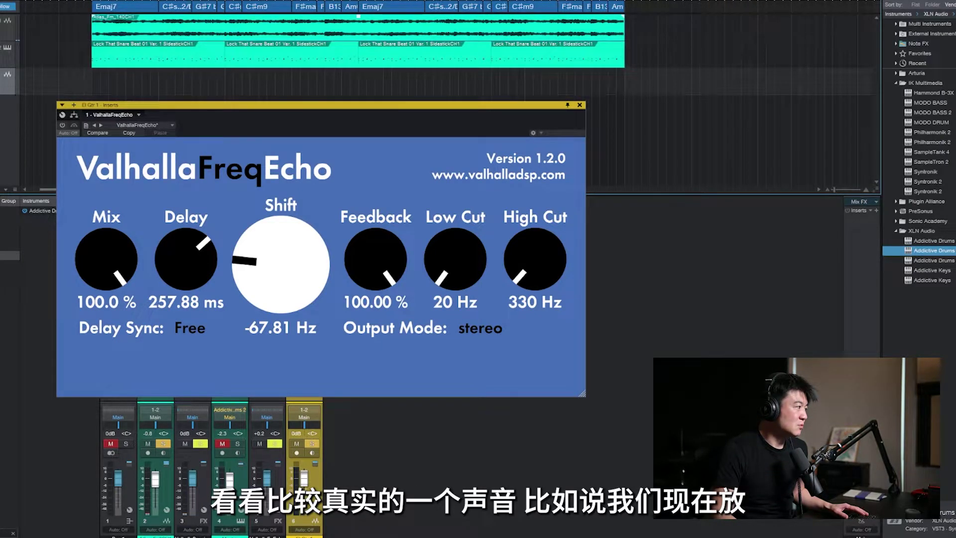
pyautogui.hotkey('shift', 'm')
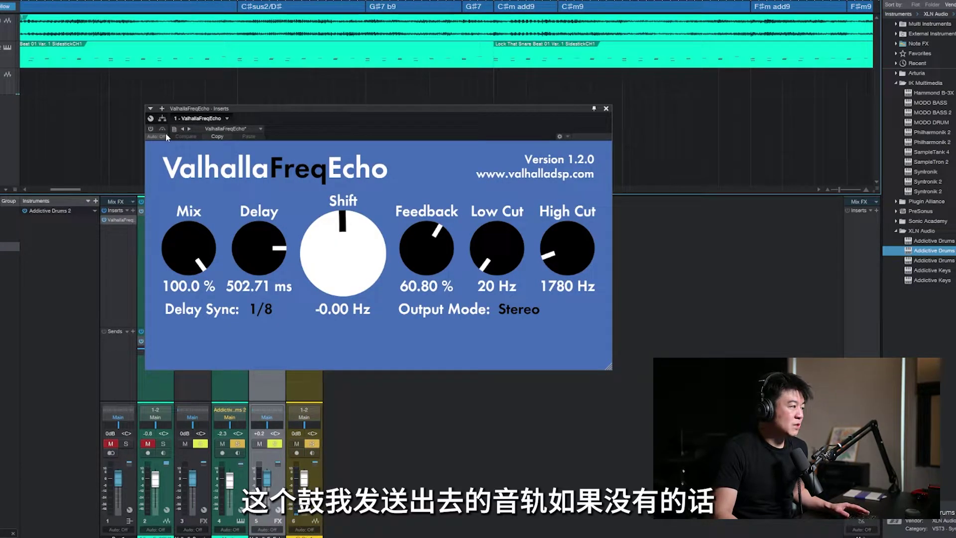
pyautogui.press('space')
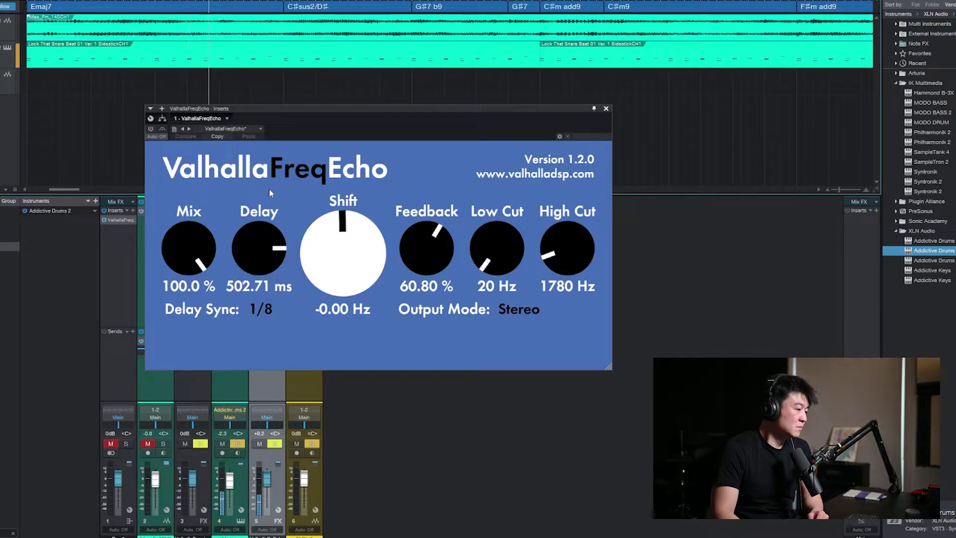
pyautogui.click(150, 129)
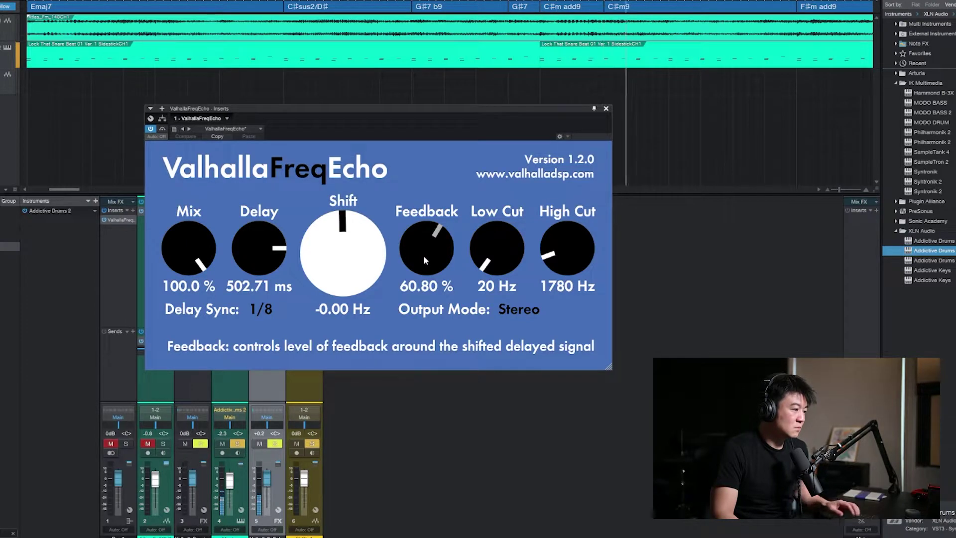
# Vary the drum echo's Feedback during playback, ending at about 62%, and raise High Cut to about 7410 Hz
pyautogui.moveTo(431, 256); pyautogui.dragTo(464, 245)
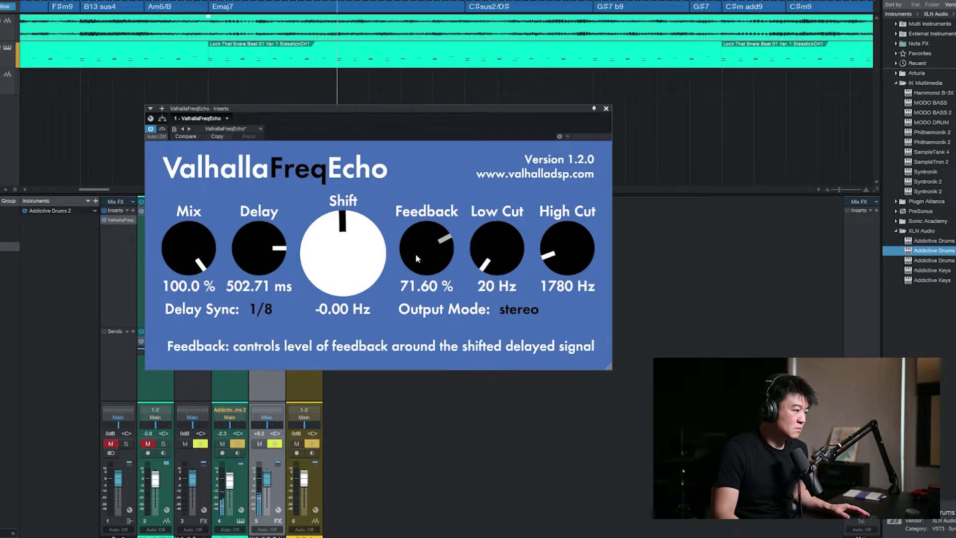
pyautogui.moveTo(420, 273); pyautogui.dragTo(425, 302)
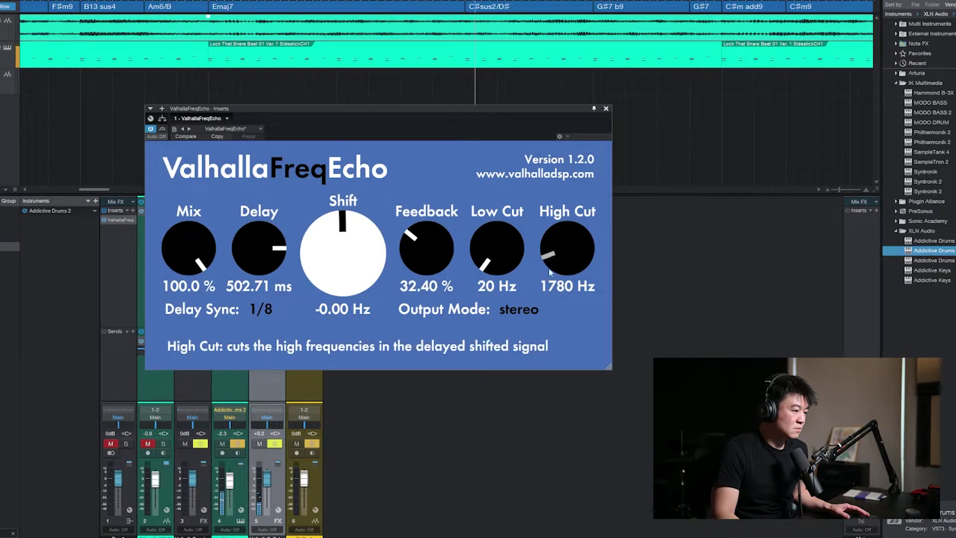
pyautogui.moveTo(434, 253); pyautogui.dragTo(445, 329)
pyautogui.moveTo(436, 259); pyautogui.dragTo(458, 203)
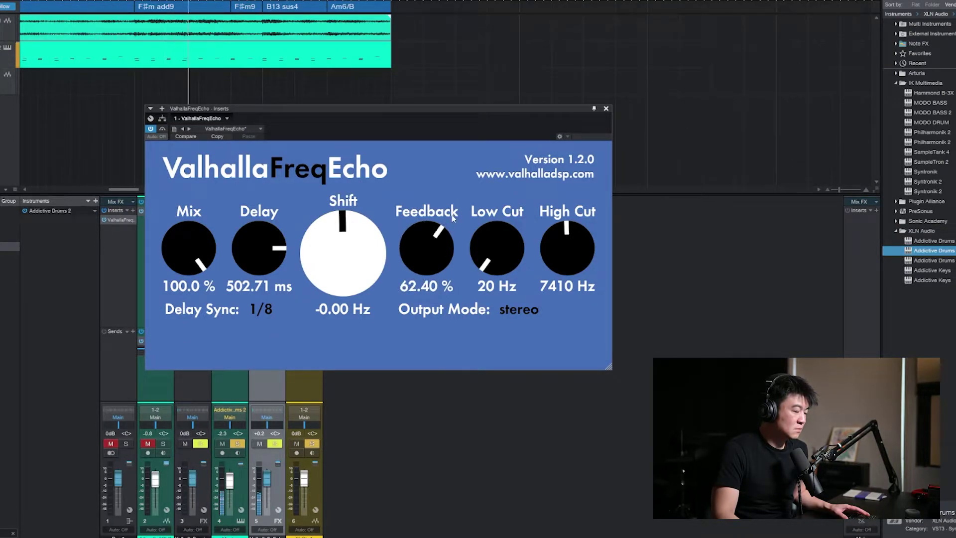
# Play the drums from the start while repeatedly pulling the echo's Feedback down to 0%
pyautogui.press('space')
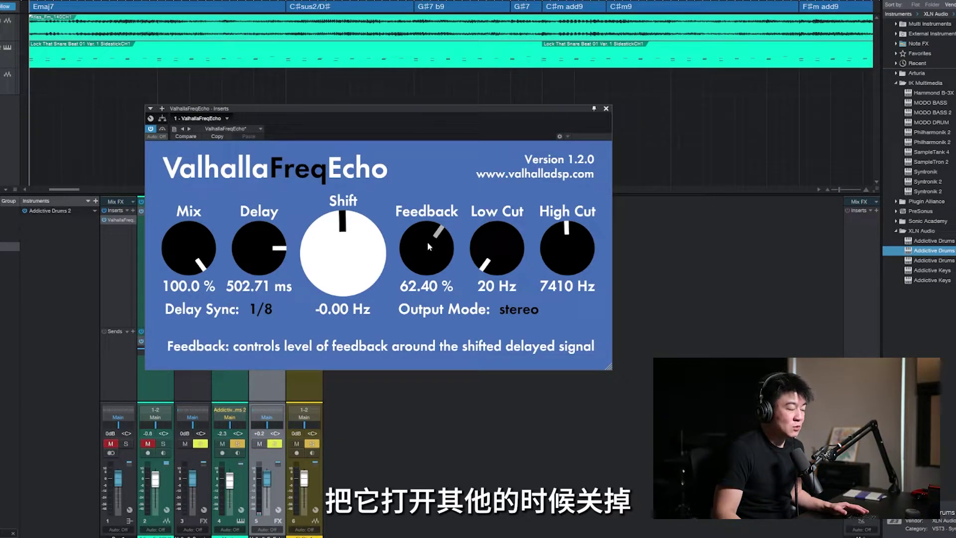
pyautogui.moveTo(428, 245); pyautogui.dragTo(434, 370)
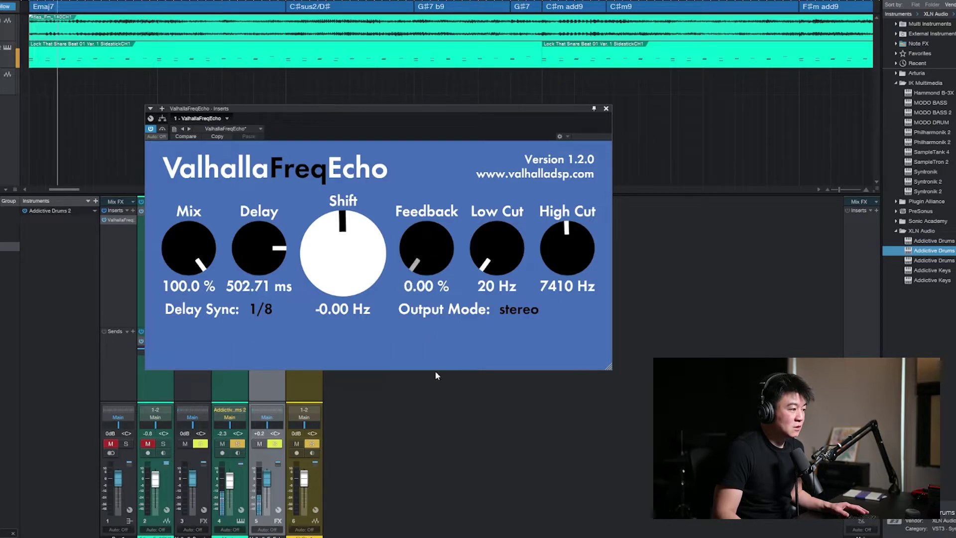
pyautogui.moveTo(446, 318); pyautogui.dragTo(441, 374)
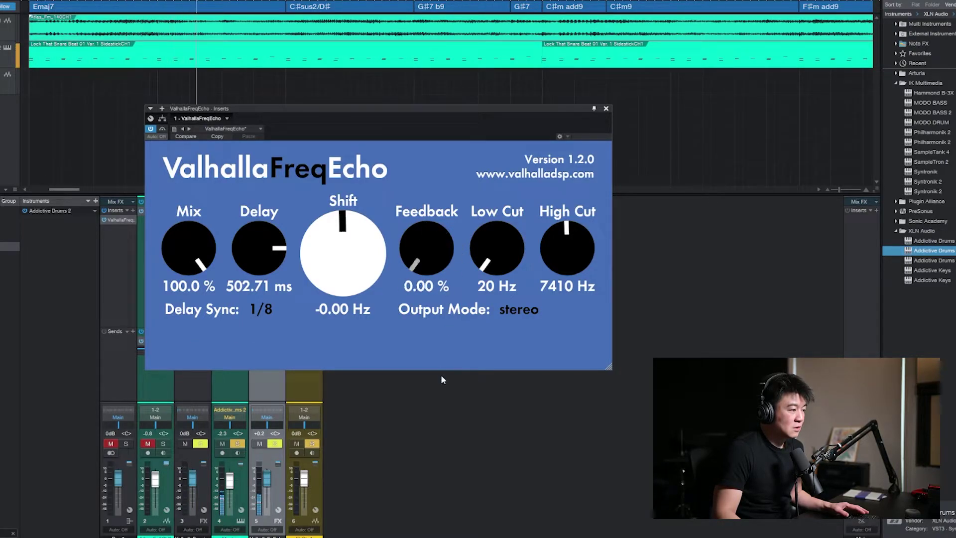
pyautogui.moveTo(440, 255); pyautogui.dragTo(455, 330)
# Compare the drums with the echo bypassed, re-enable the plug-in, and set Feedback to about 50%
pyautogui.press('space')
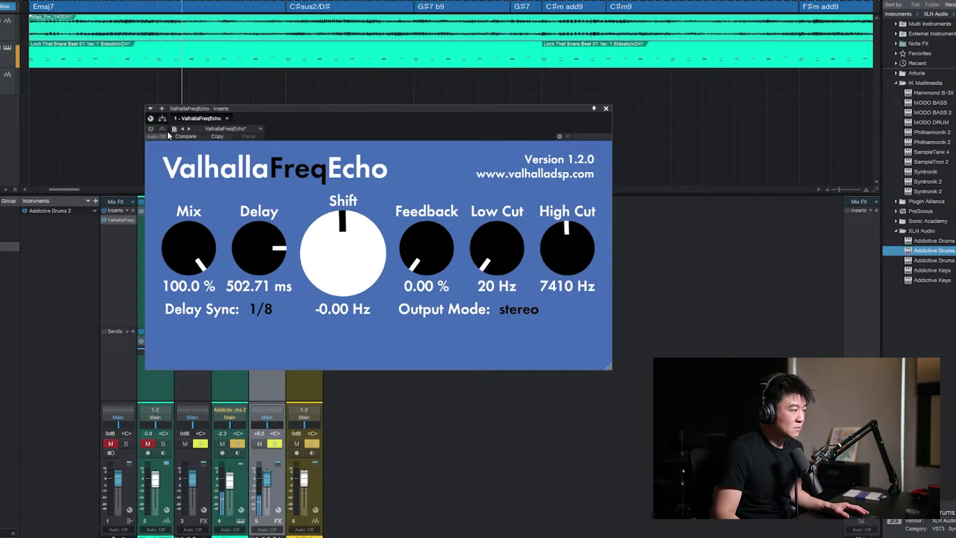
pyautogui.click(152, 131)
pyautogui.moveTo(434, 255); pyautogui.dragTo(456, 287)
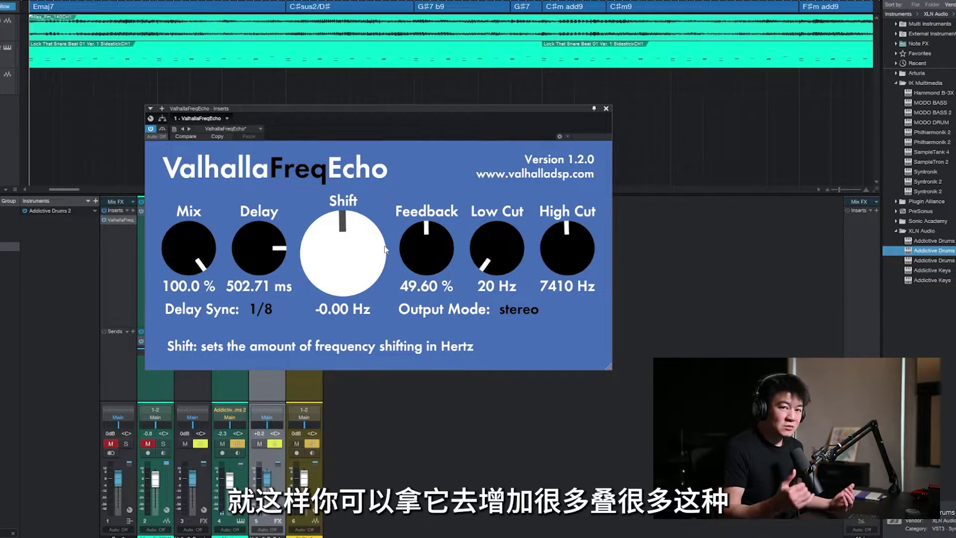
# Solo the synth track, play it with its FreqEcho bypassed, reset Shift to 0 Hz, and re-enable the plug-in
pyautogui.click(163, 443)
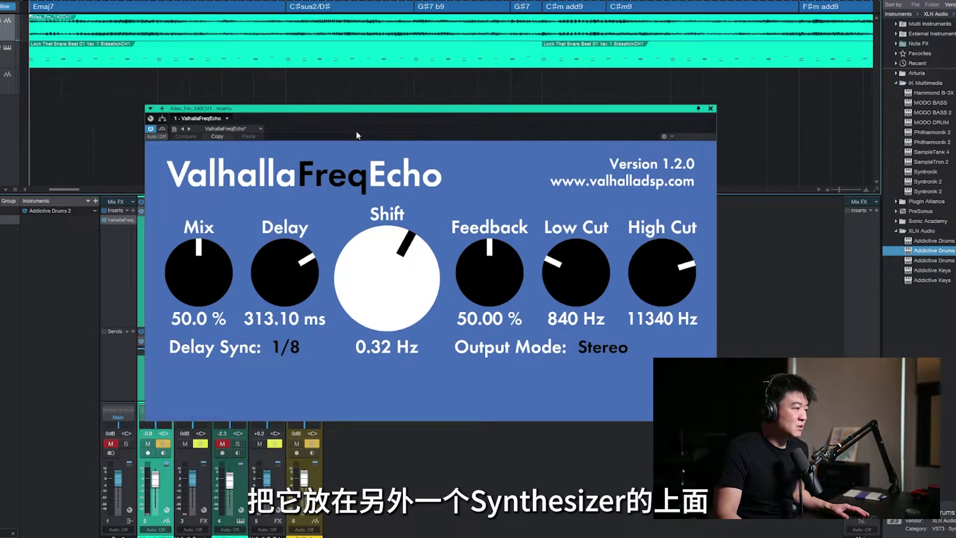
pyautogui.click(151, 128)
pyautogui.press('space')
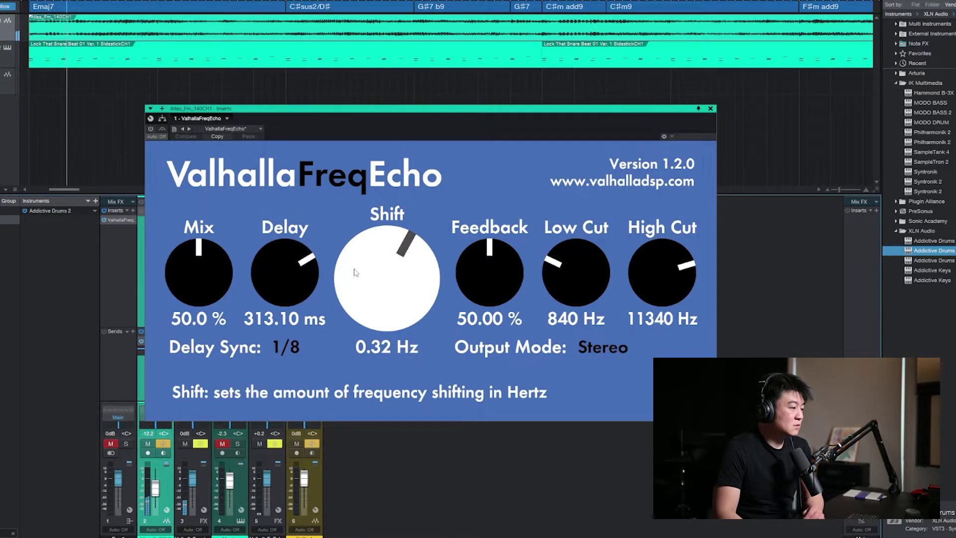
pyautogui.doubleClick(393, 268)
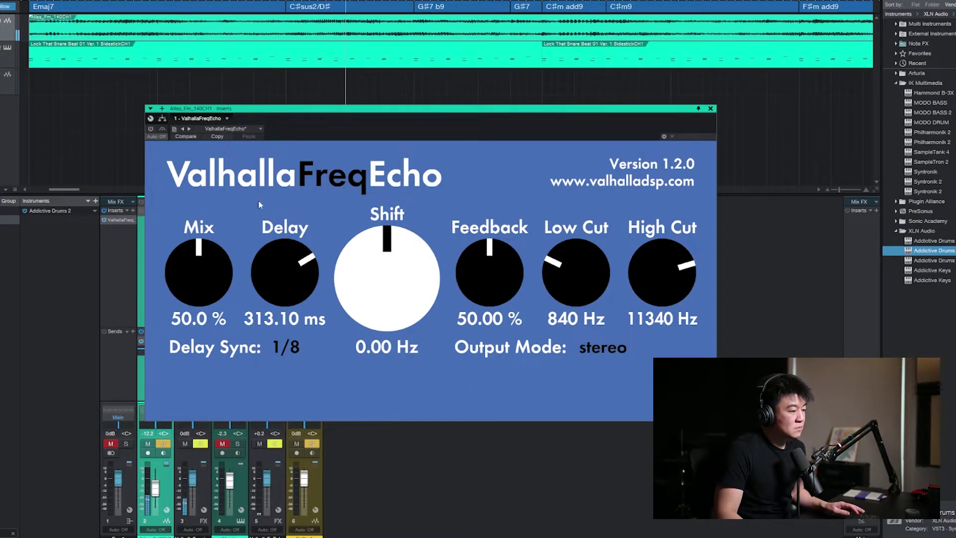
pyautogui.click(151, 129)
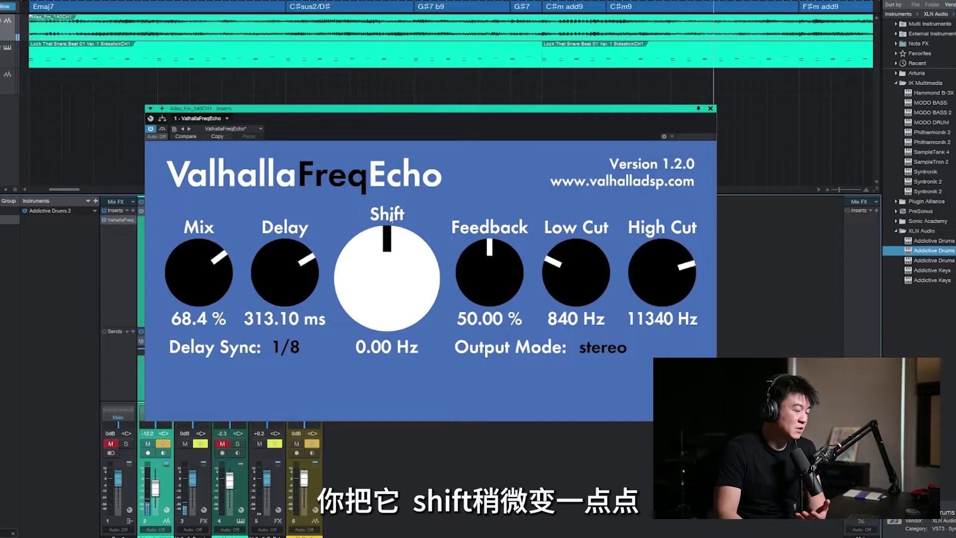
# Raise the synth echo's Shift to about 1.29 Hz and sweep its filters, ending with Low Cut about 1330 Hz and High Cut about 12530 Hz
pyautogui.moveTo(389, 260); pyautogui.dragTo(391, 254)
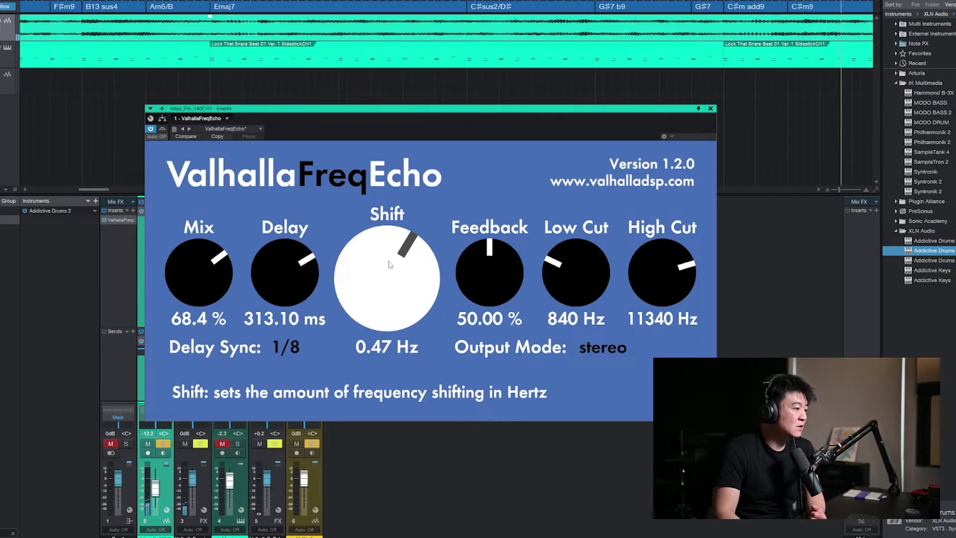
pyautogui.moveTo(392, 251); pyautogui.dragTo(391, 234)
pyautogui.moveTo(601, 280); pyautogui.dragTo(604, 309)
pyautogui.moveTo(664, 286); pyautogui.dragTo(664, 276)
pyautogui.moveTo(591, 288); pyautogui.dragTo(593, 281)
pyautogui.moveTo(665, 273); pyautogui.dragTo(665, 291)
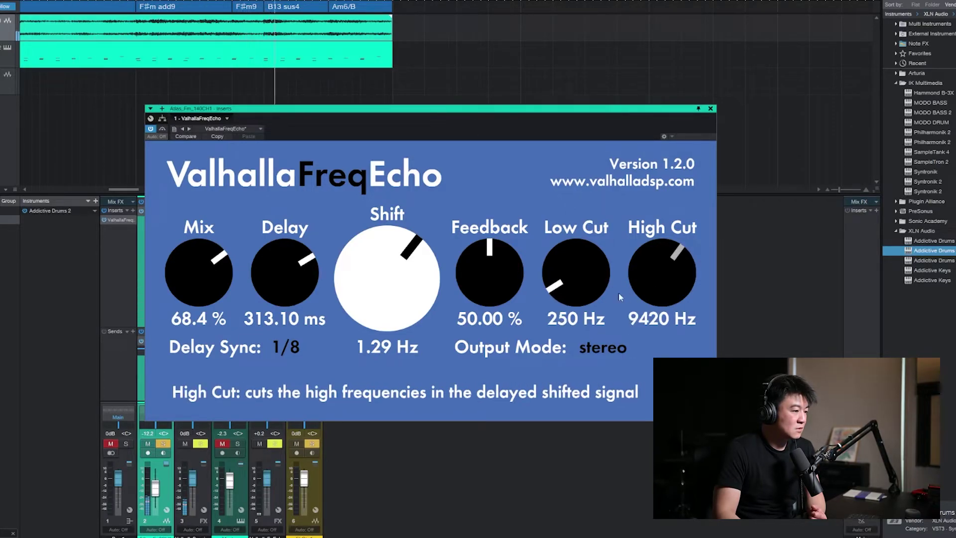
pyautogui.moveTo(585, 294); pyautogui.dragTo(598, 249)
pyautogui.moveTo(690, 267); pyautogui.dragTo(691, 242)
# Raise the synth echo's Mix to about 92.4%, Feedback to about 67.6% and Shift to about 3.81 Hz
pyautogui.moveTo(491, 256); pyautogui.dragTo(499, 244)
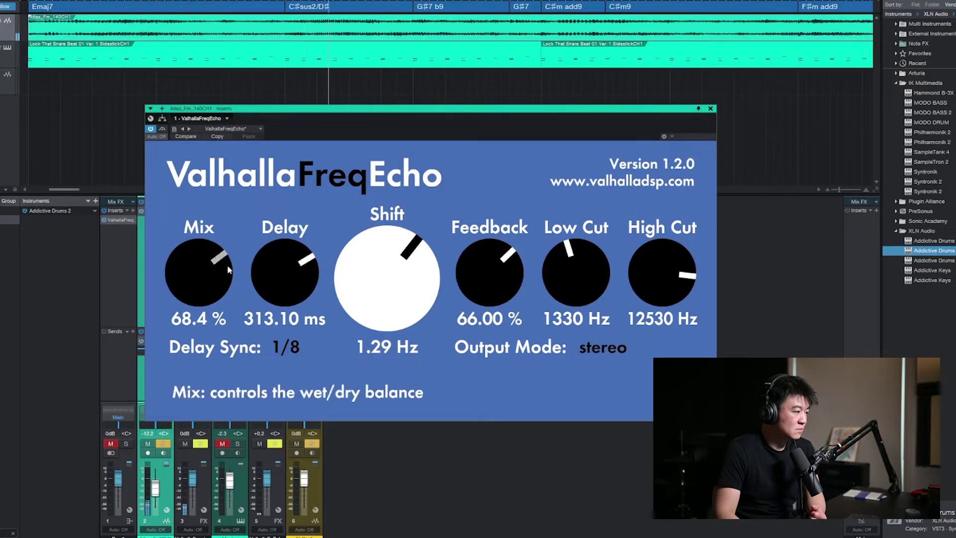
pyautogui.moveTo(213, 253); pyautogui.dragTo(214, 250)
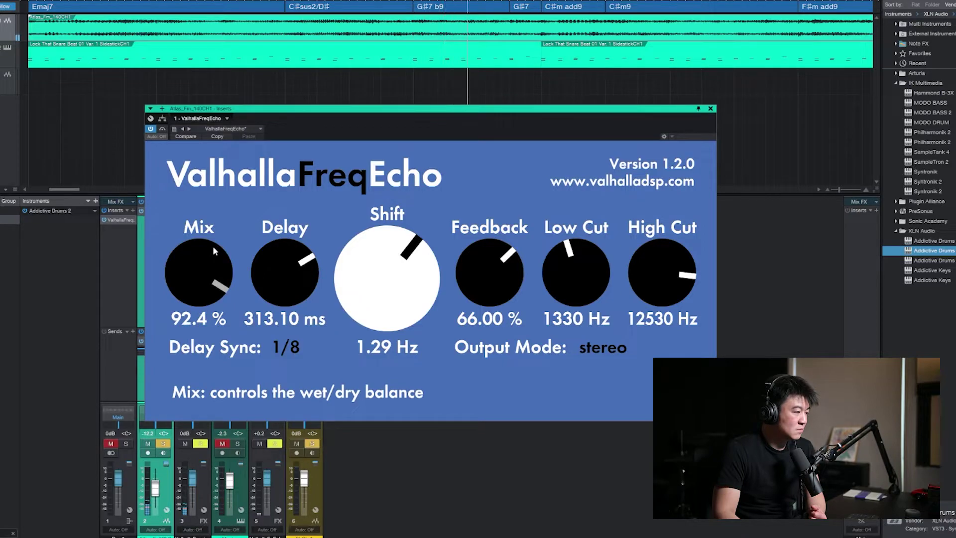
pyautogui.moveTo(418, 276); pyautogui.dragTo(419, 269)
pyautogui.moveTo(486, 265); pyautogui.dragTo(485, 264)
pyautogui.moveTo(399, 119); pyautogui.dragTo(595, 70)
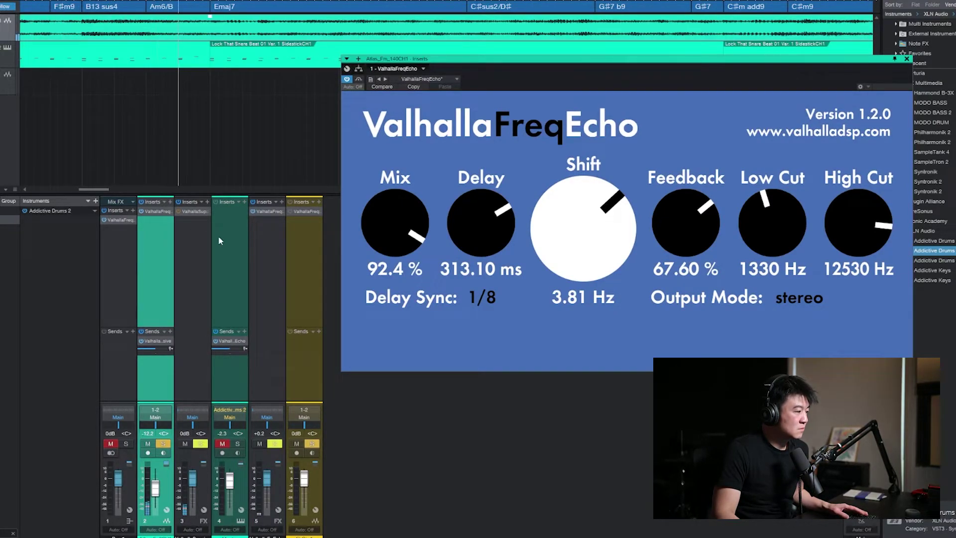
# Check the FX channel's Supermassive, then set the synth echo's Low Cut to about 630 Hz, High Cut to 7030 Hz and Shift to 0.03 Hz
pyautogui.click(187, 213)
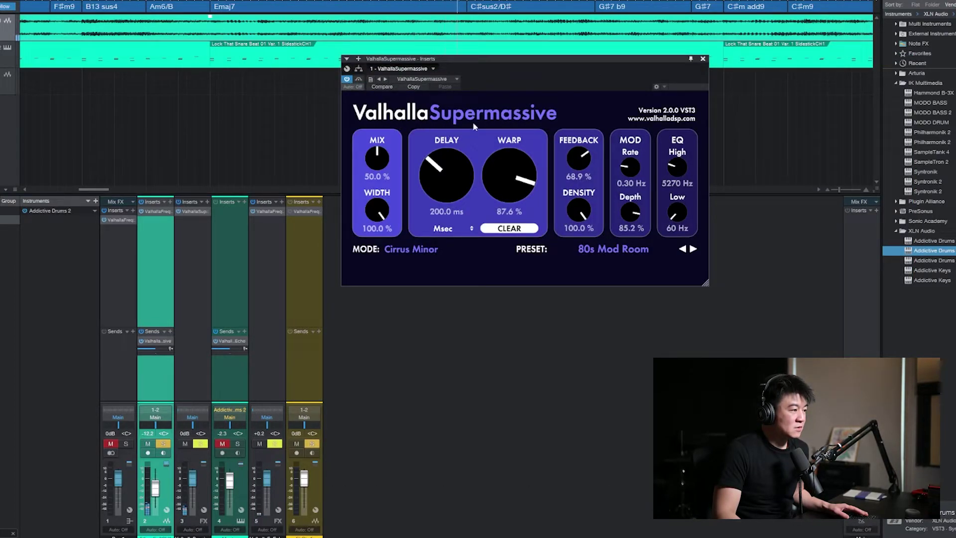
pyautogui.click(159, 212)
pyautogui.moveTo(774, 258); pyautogui.dragTo(756, 230)
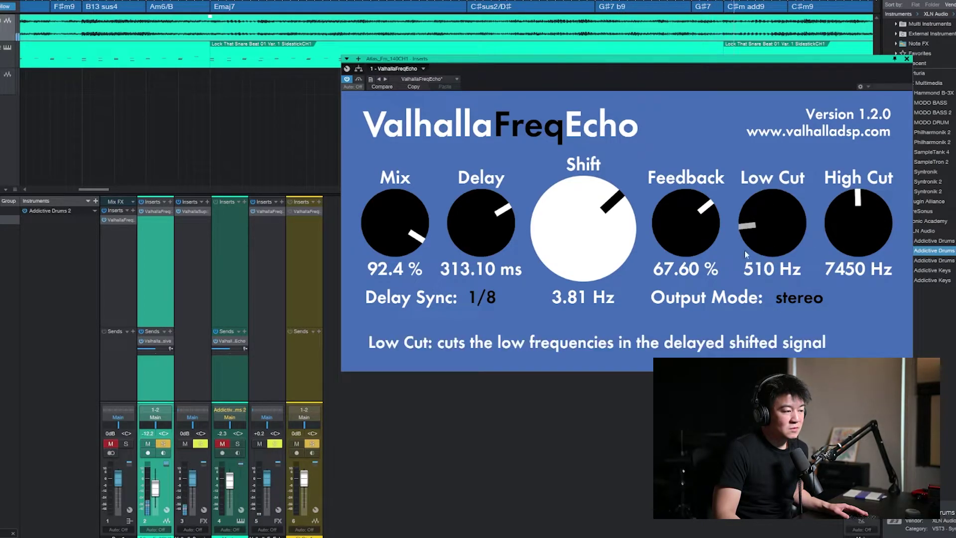
pyautogui.moveTo(825, 224); pyautogui.dragTo(853, 220)
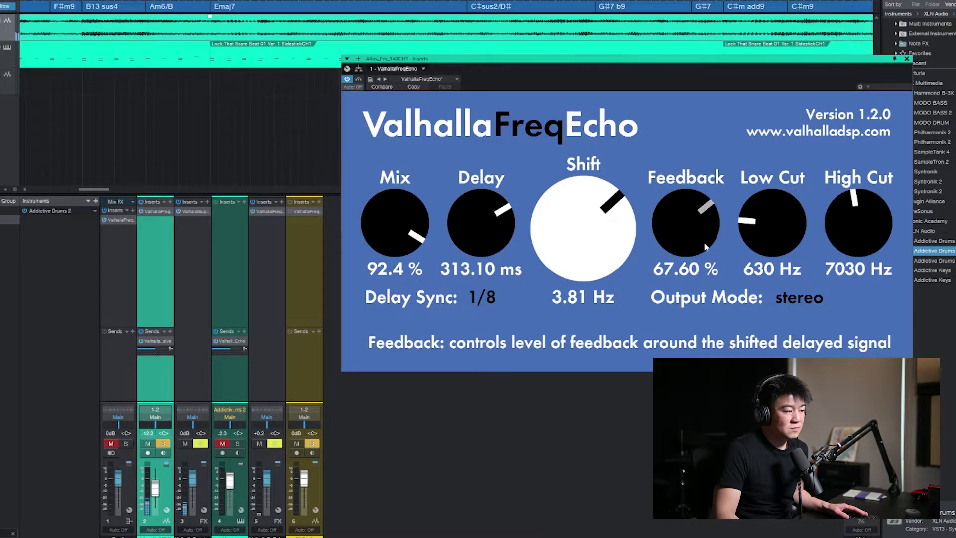
pyautogui.moveTo(610, 230); pyautogui.dragTo(609, 250)
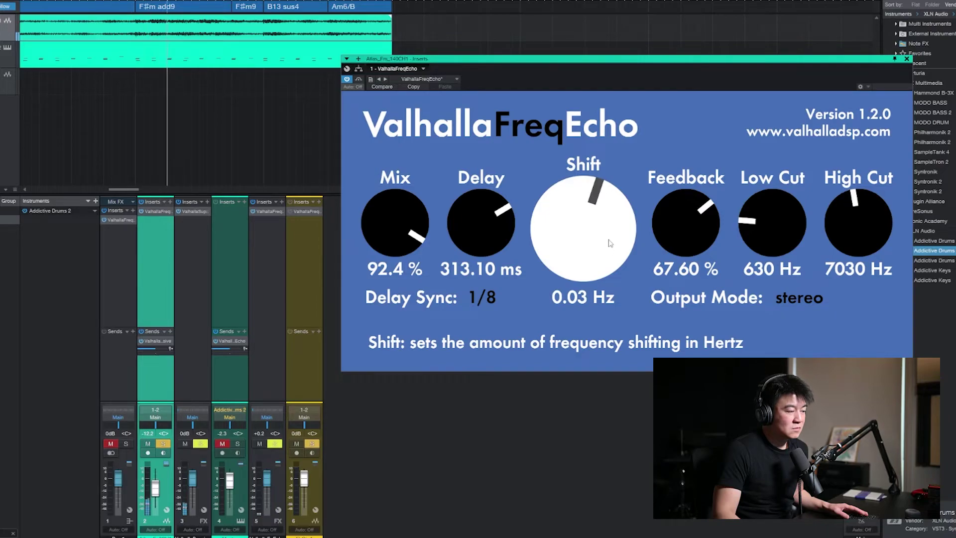
pyautogui.moveTo(608, 61); pyautogui.dragTo(523, 95)
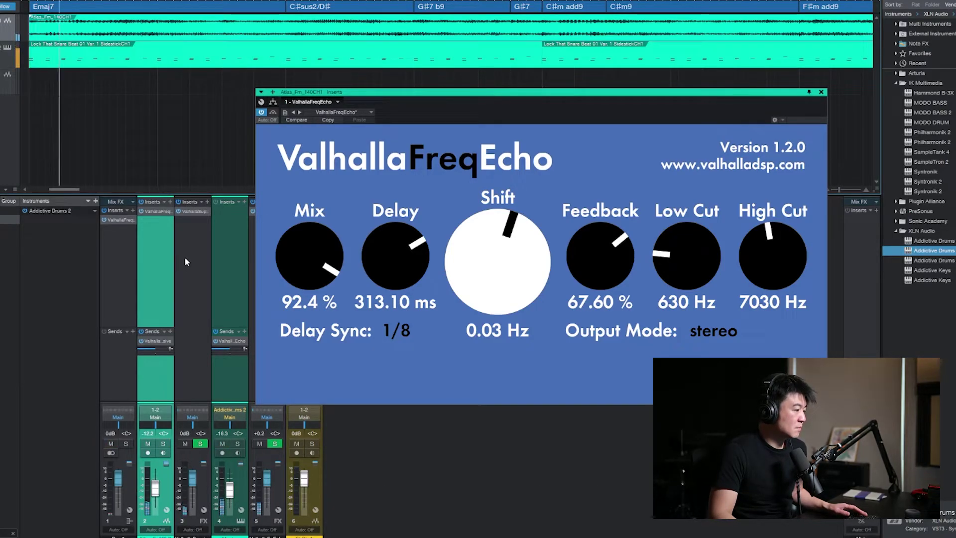
# Lower the synth echo's Mix to about 36.8% in the full mix and balance the synth fader at -10.1 dB and the Supermassive return at -3.9 dB
pyautogui.moveTo(288, 260); pyautogui.dragTo(301, 318)
pyautogui.moveTo(311, 282)
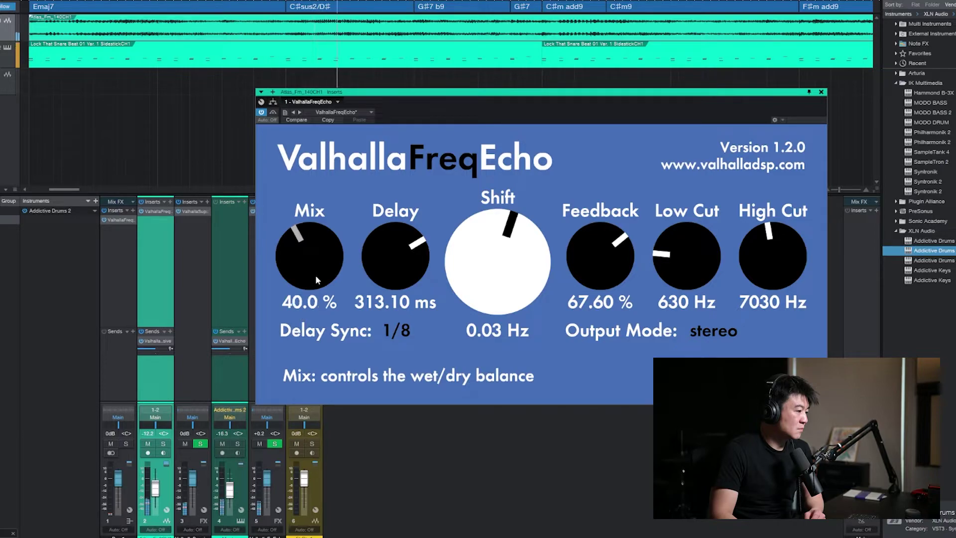
pyautogui.moveTo(318, 273); pyautogui.dragTo(318, 282)
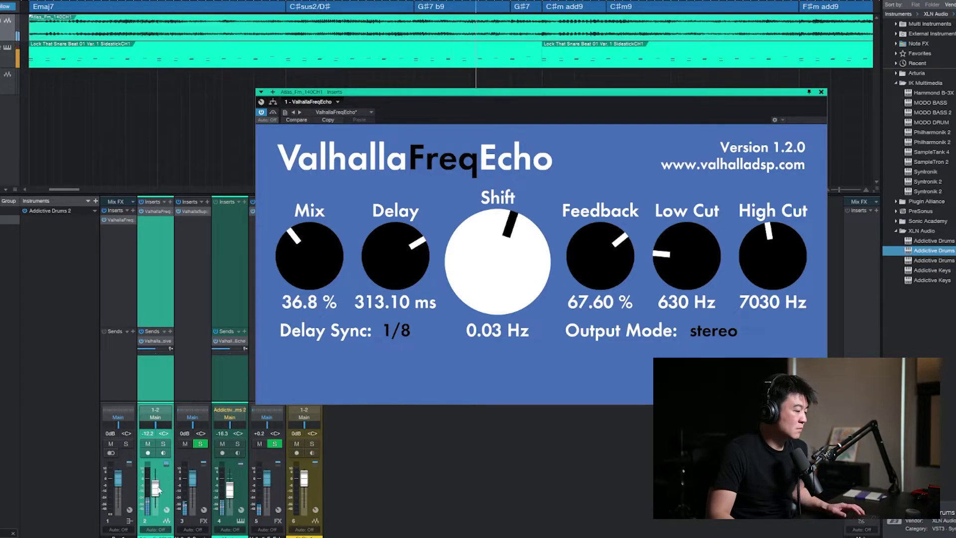
pyautogui.moveTo(157, 492); pyautogui.dragTo(156, 490)
pyautogui.scroll(-3, 194, 485)
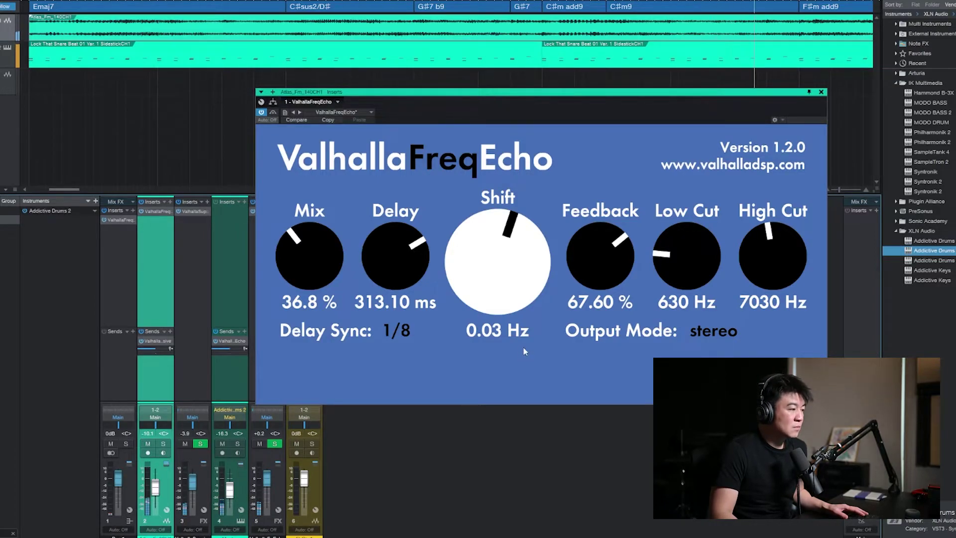
# Sweep the synth echo's Shift during playback between 0 Hz and about 8.37 Hz
pyautogui.moveTo(520, 312)
pyautogui.mouseDown()
pyautogui.moveTo(535, 271)
pyautogui.moveTo(532, 336)
pyautogui.moveTo(530, 324)
pyautogui.mouseUp()
pyautogui.moveTo(520, 290); pyautogui.dragTo(520, 277)
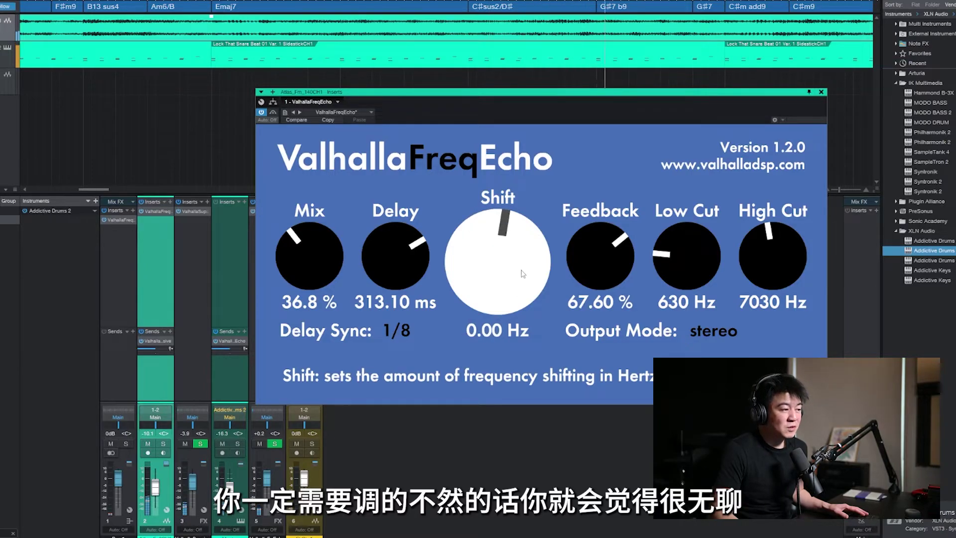
pyautogui.moveTo(528, 95); pyautogui.dragTo(327, 82)
pyautogui.moveTo(314, 231); pyautogui.dragTo(314, 219)
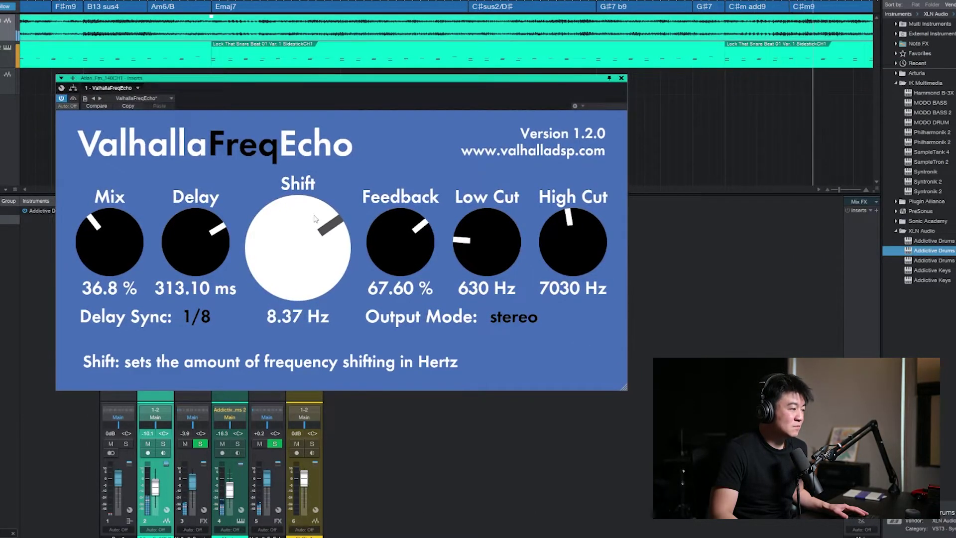
# Set the synth echo's Delay Sync to Free, Shift to about 0.03 Hz and Delay to about 511 ms
pyautogui.click(196, 316)
pyautogui.click(219, 226)
pyautogui.moveTo(293, 248); pyautogui.dragTo(298, 265)
pyautogui.moveTo(203, 291); pyautogui.dragTo(204, 234)
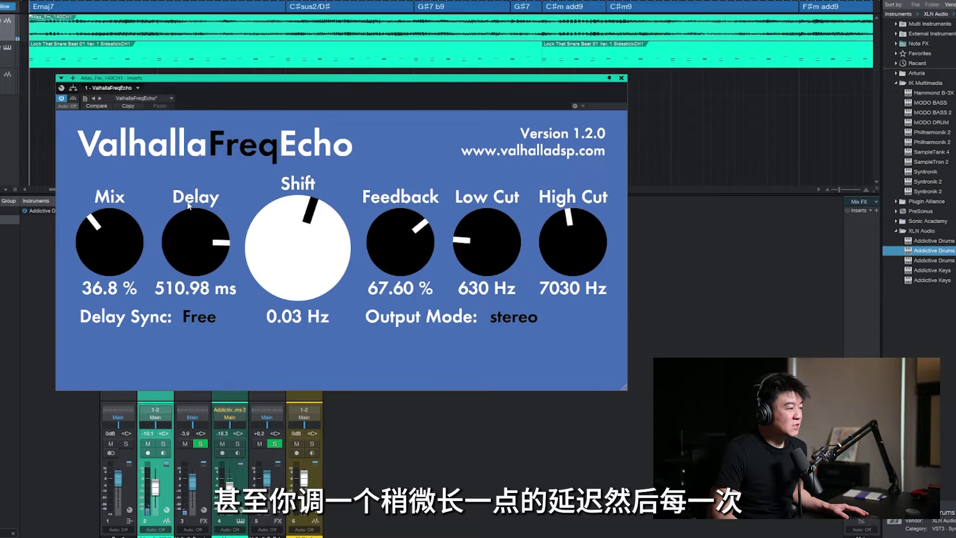
# Set Delay Sync to 1/8, play the full mix, and switch Delay Sync to Free during playback
pyautogui.click(206, 317)
pyautogui.click(214, 406)
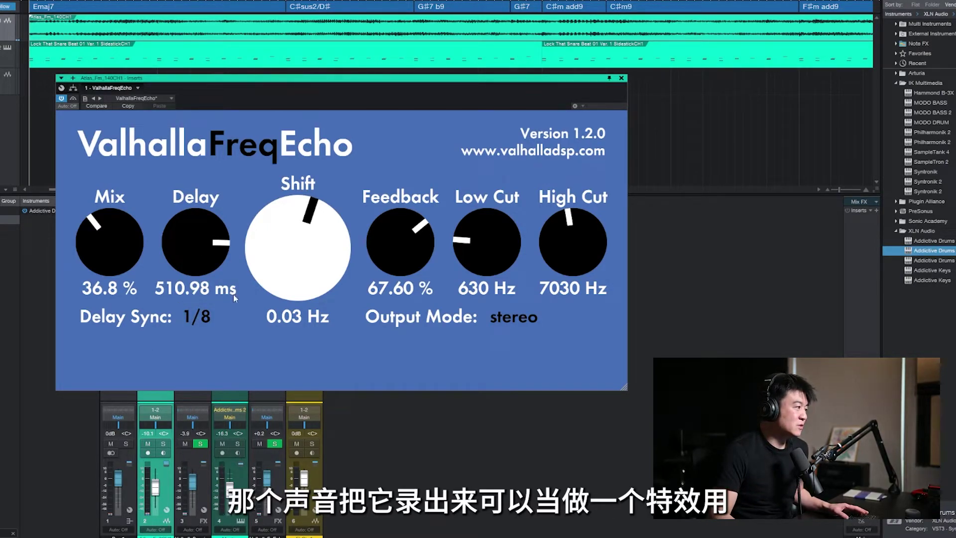
pyautogui.click(213, 317)
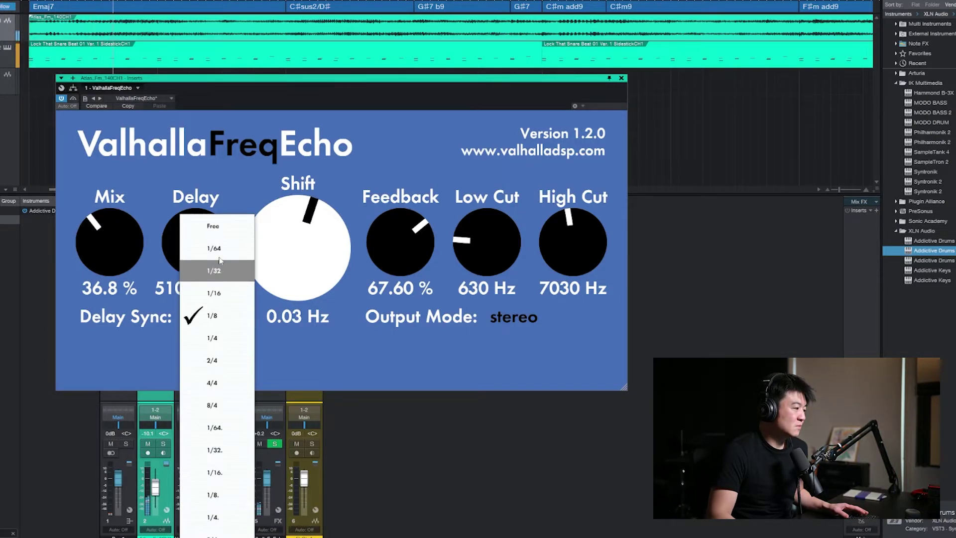
pyautogui.click(213, 227)
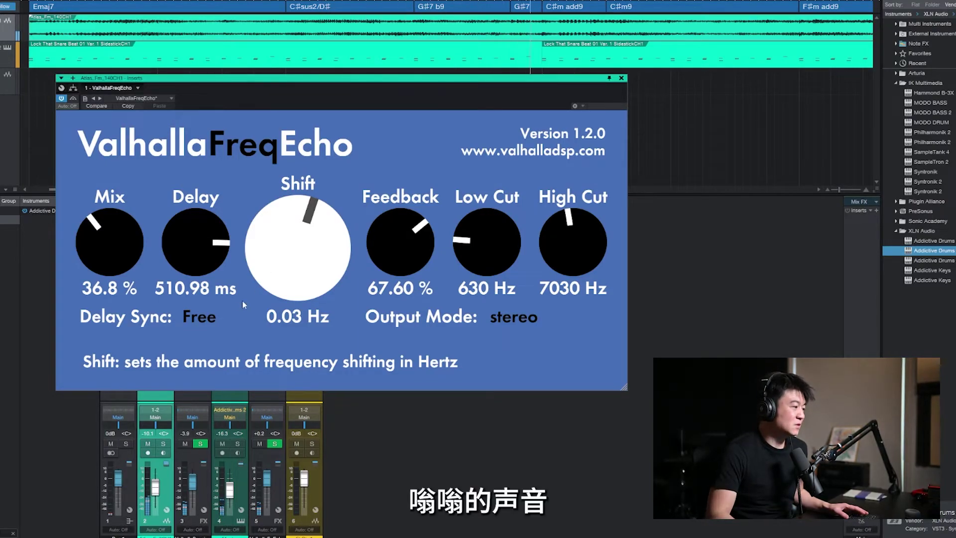
# Solo the synth track, play it with Delay Sync at 1/8, and switch Delay Sync to Free while it plays
pyautogui.click(165, 443)
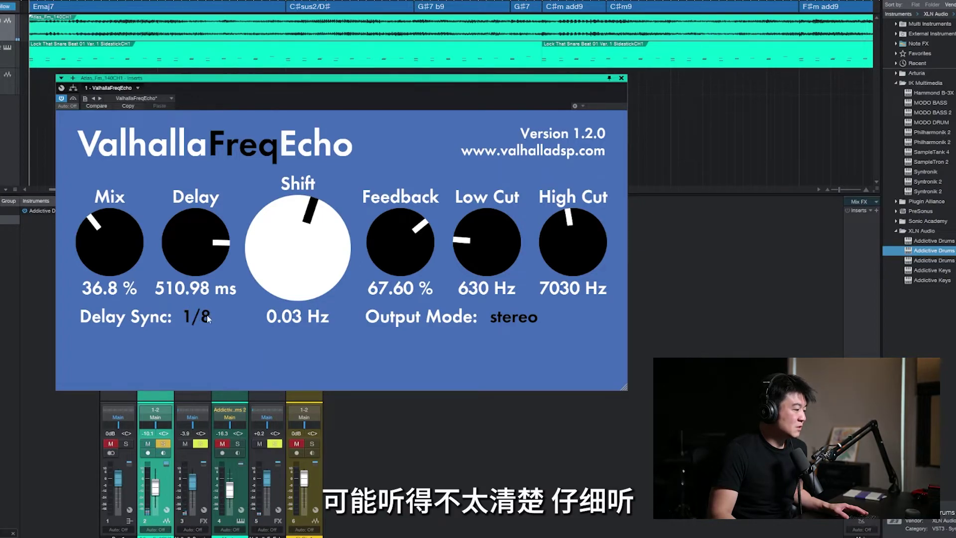
pyautogui.click(208, 314)
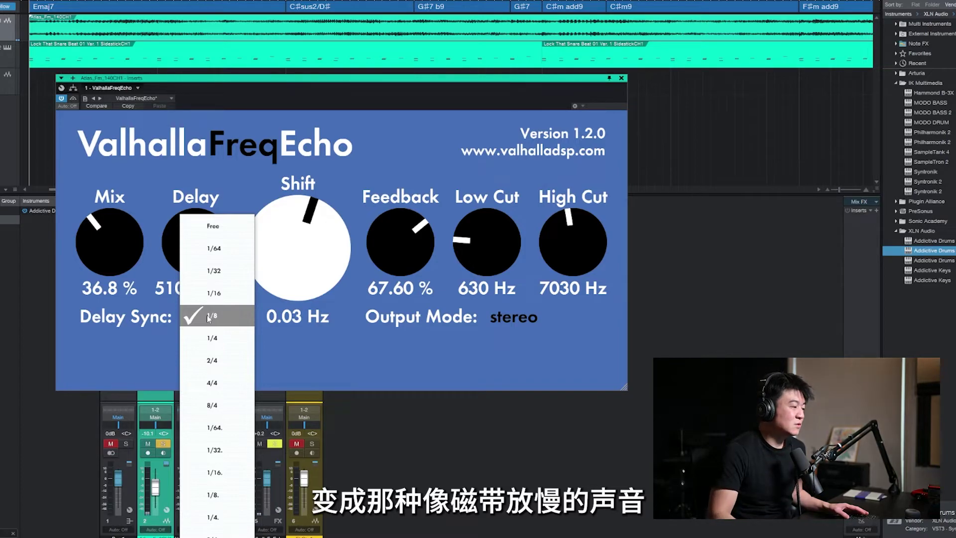
pyautogui.click(267, 321)
pyautogui.press('space')
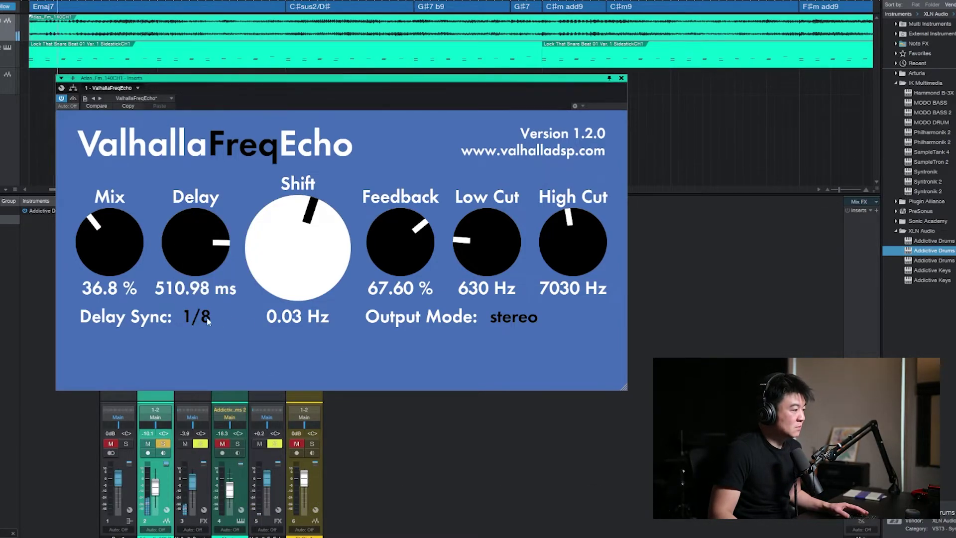
pyautogui.click(208, 317)
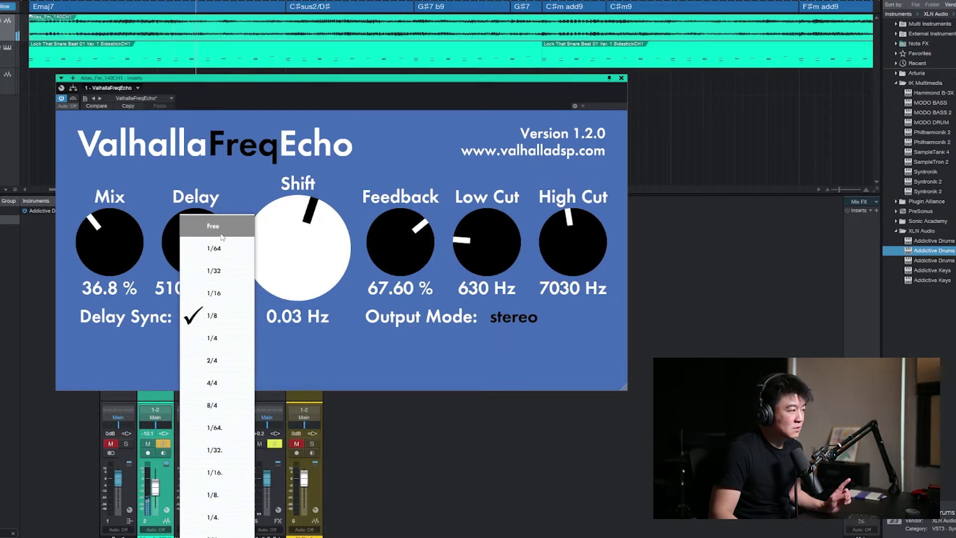
pyautogui.click(223, 236)
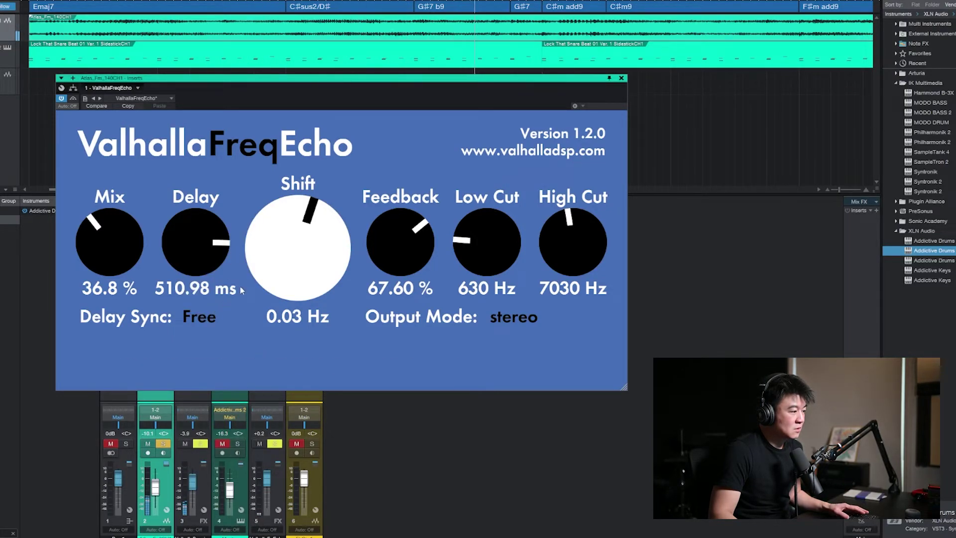
# Set Delay Sync to 1/8, Feedback to about 42.8% and Mix to about 41.6%, and vary Shift, ending at about 0.03 Hz
pyautogui.click(202, 317)
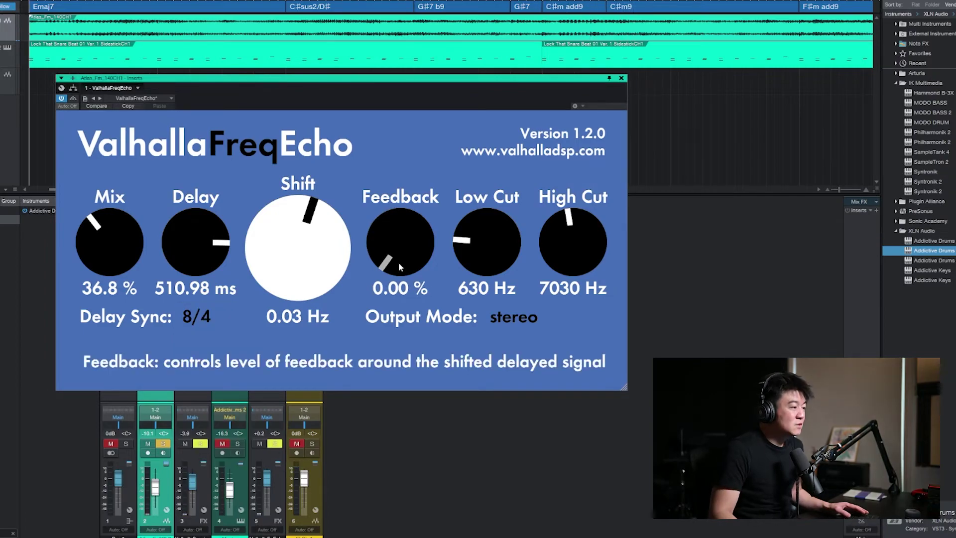
pyautogui.moveTo(398, 262); pyautogui.dragTo(414, 200)
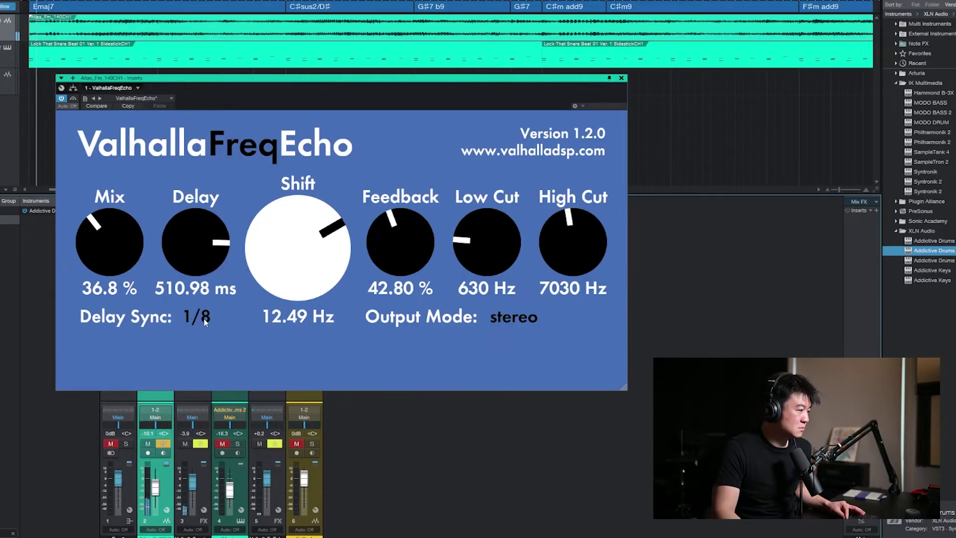
pyautogui.moveTo(134, 264); pyautogui.dragTo(135, 259)
pyautogui.moveTo(280, 271); pyautogui.dragTo(278, 285)
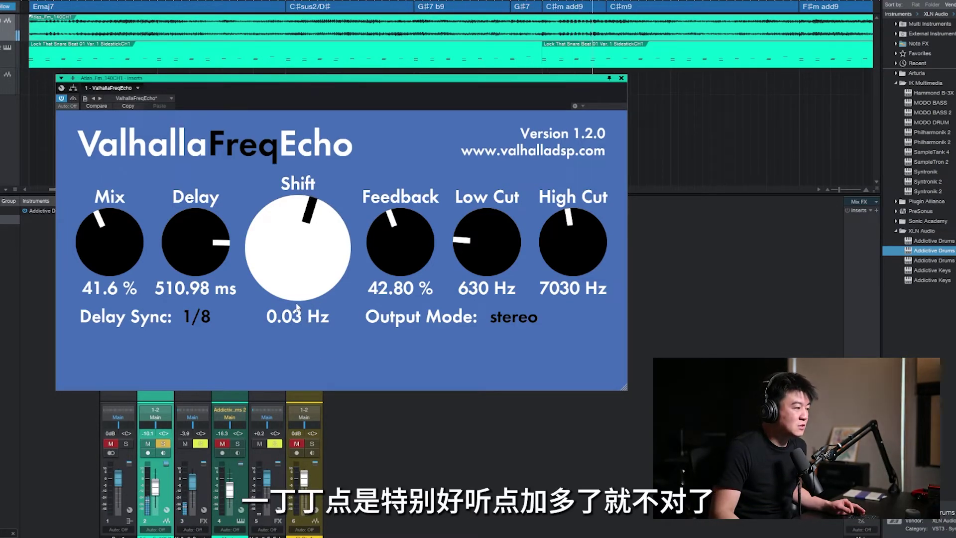
pyautogui.moveTo(307, 269)
pyautogui.mouseDown()
pyautogui.moveTo(306, 243)
pyautogui.moveTo(309, 277)
pyautogui.mouseUp()
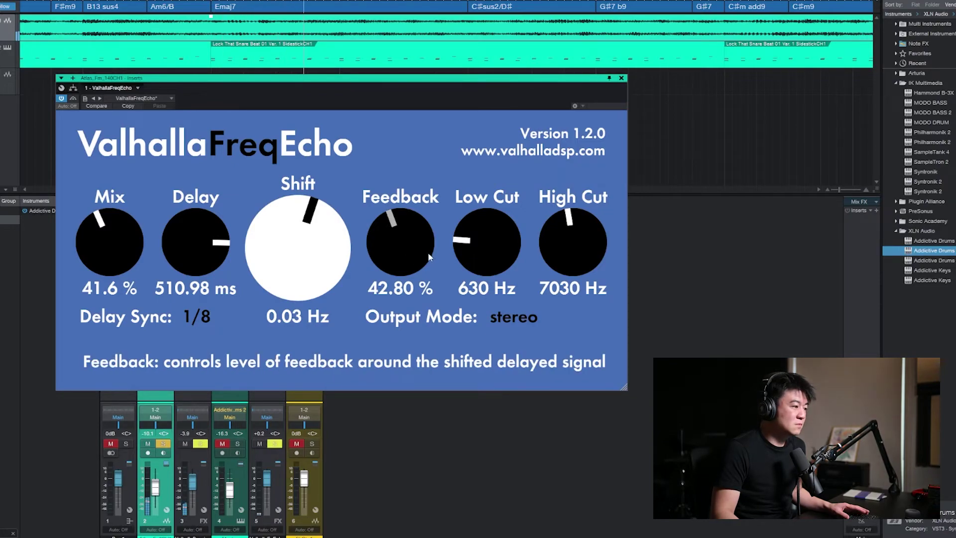
# Lower the synth echo's Low Cut to about 160 Hz, raise High Cut to about 8830 Hz, and switch Delay Sync to Free
pyautogui.moveTo(486, 258); pyautogui.dragTo(487, 280)
pyautogui.moveTo(566, 264); pyautogui.dragTo(590, 247)
pyautogui.click(196, 316)
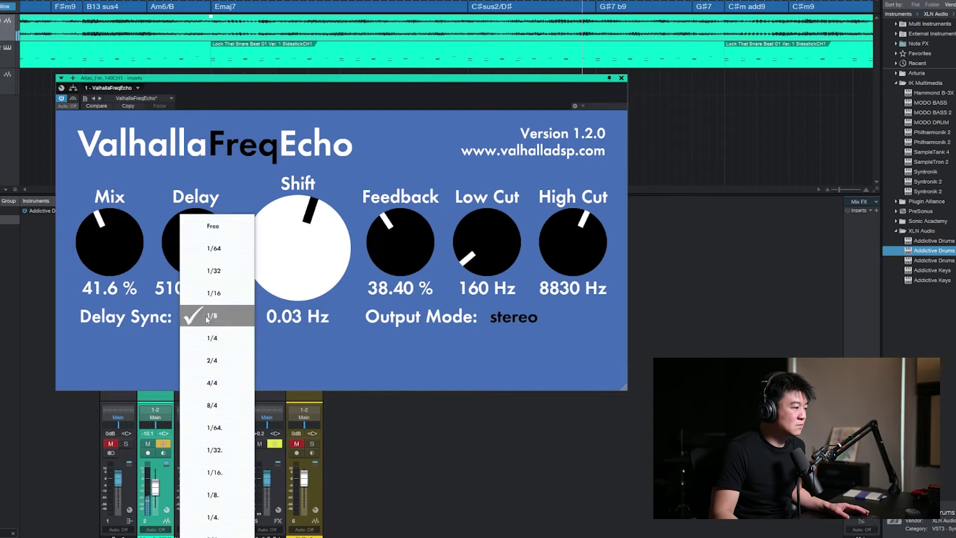
pyautogui.click(217, 233)
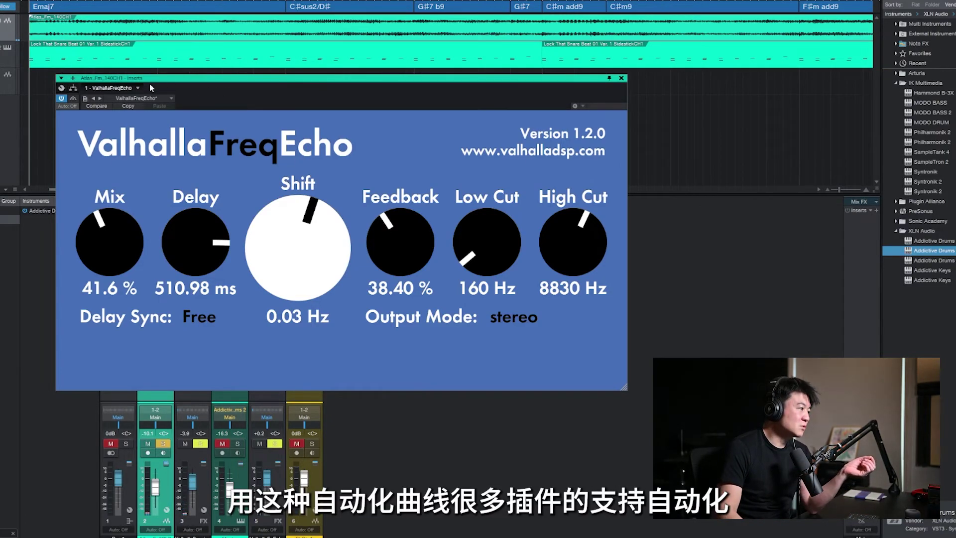
# Switch the plug-in's automation mode to Read and back to Auto: Off
pyautogui.click(68, 106)
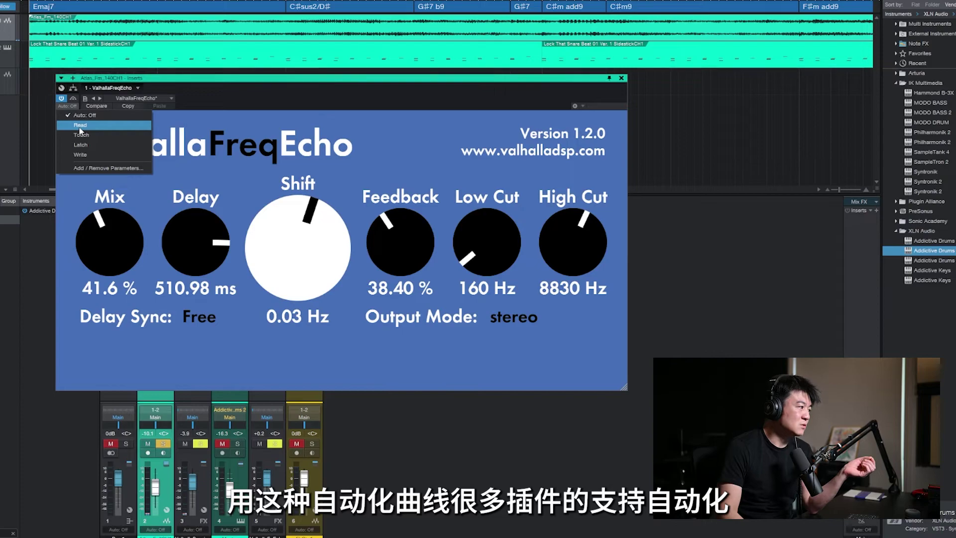
pyautogui.click(80, 128)
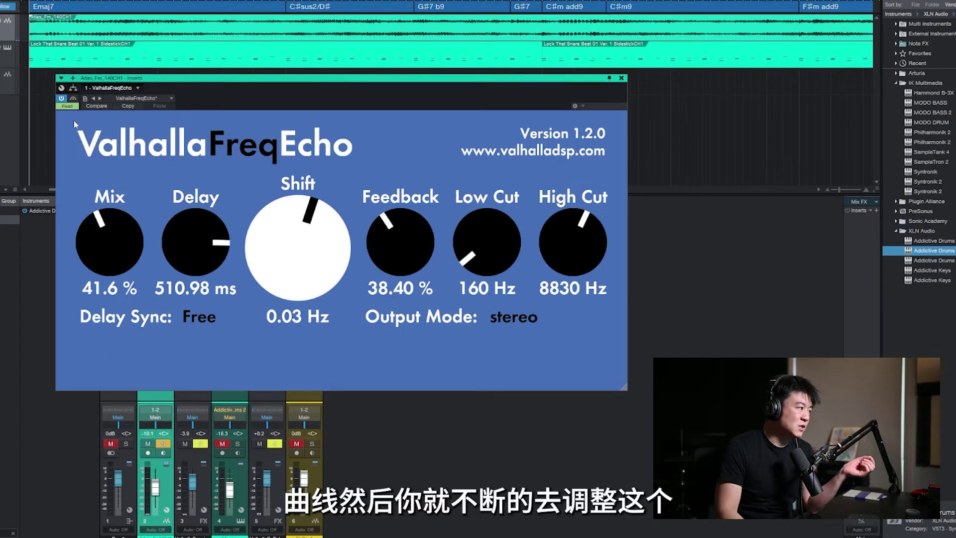
pyautogui.click(68, 106)
pyautogui.click(80, 116)
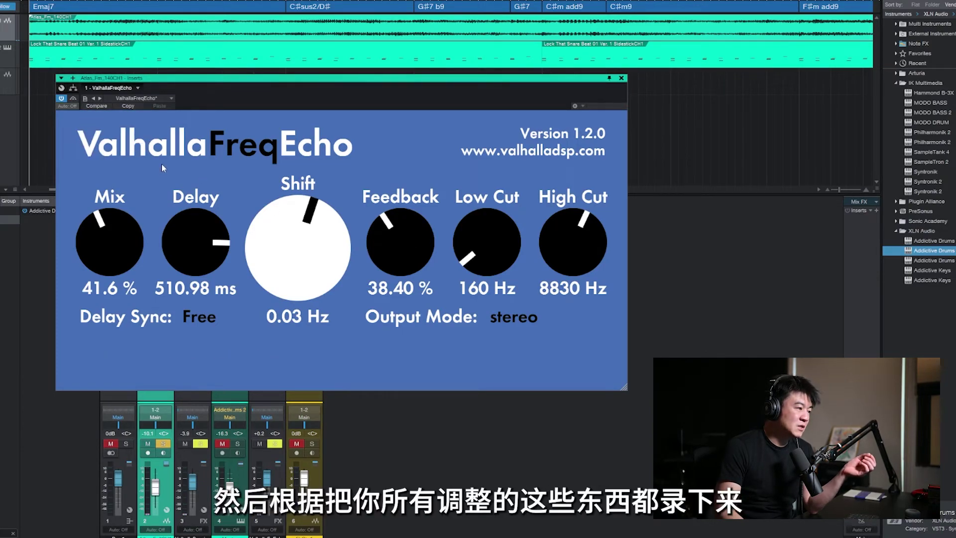